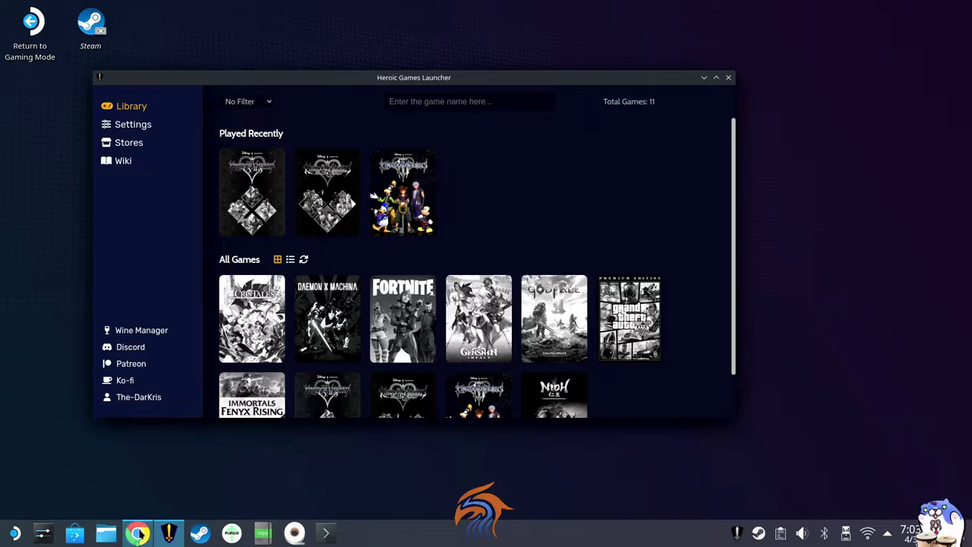
Step: Switch to the Chrome window with the Kingdom_Hearts_Collection_Linux how_to.md guide and skim the whole document
mouse_move(138, 534)
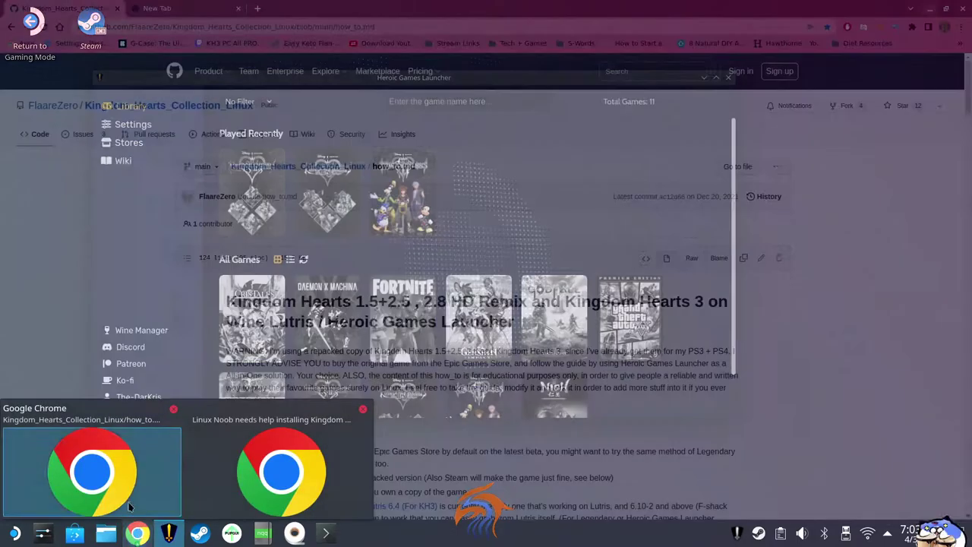
click(116, 483)
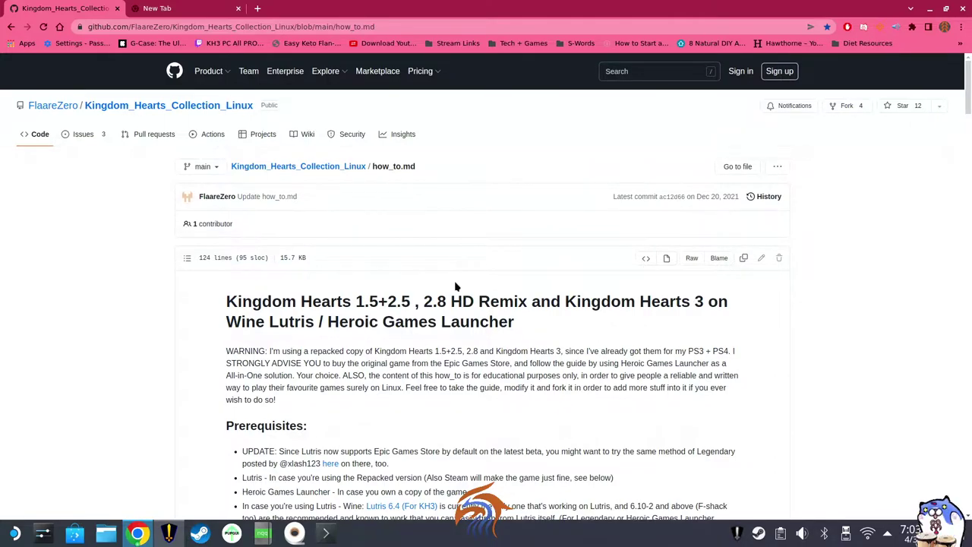
scroll(456, 285, down, 3)
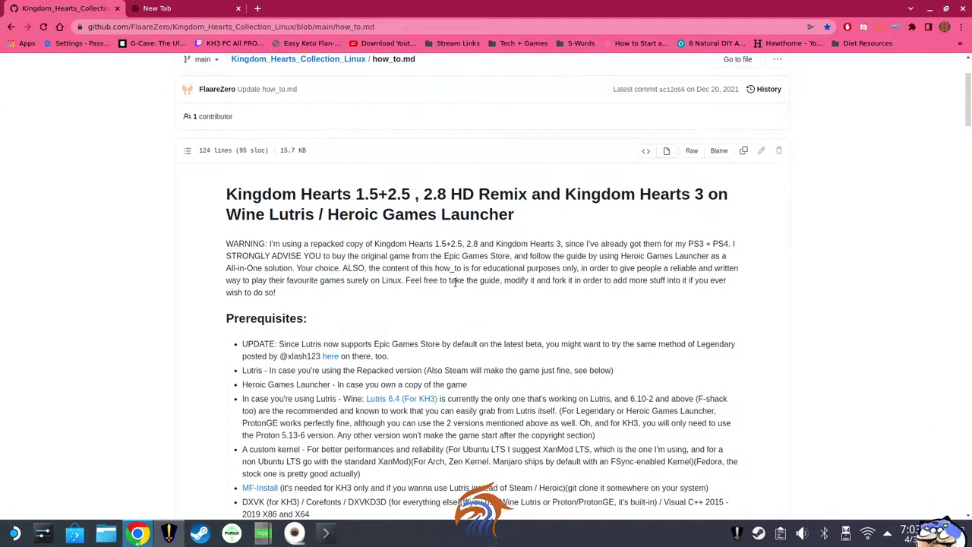
scroll(456, 282, down, 1)
scroll(456, 284, up, 5)
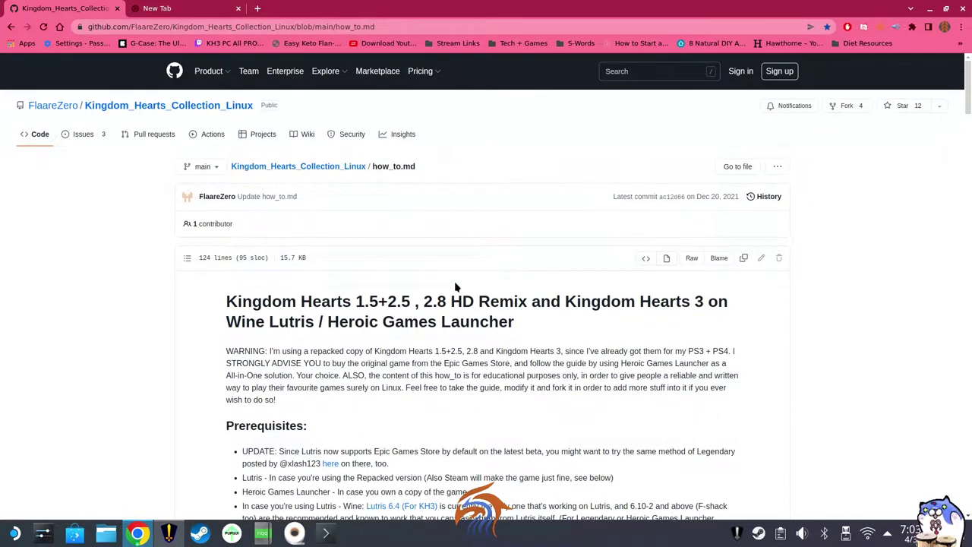
scroll(456, 285, down, 20)
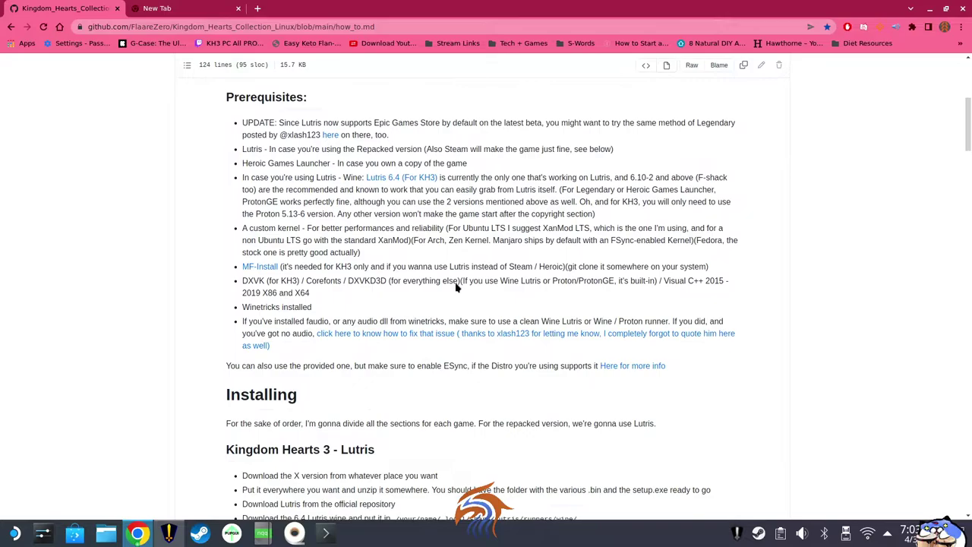
scroll(458, 289, up, 14)
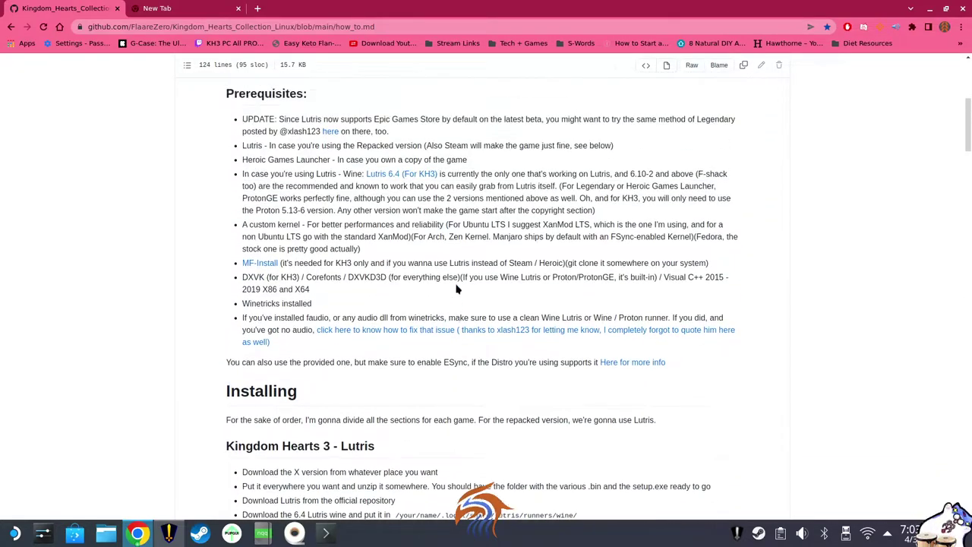
scroll(457, 286, up, 3)
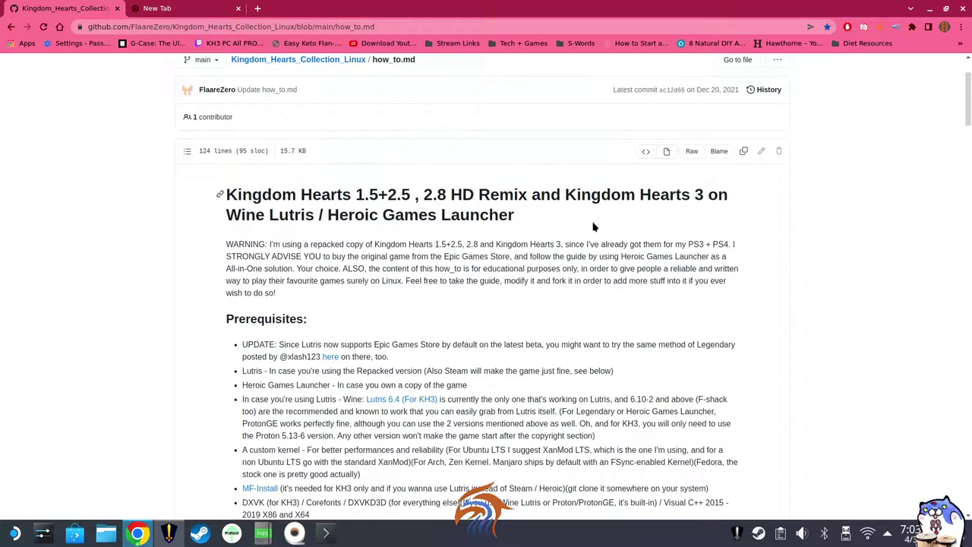
scroll(558, 230, down, 20)
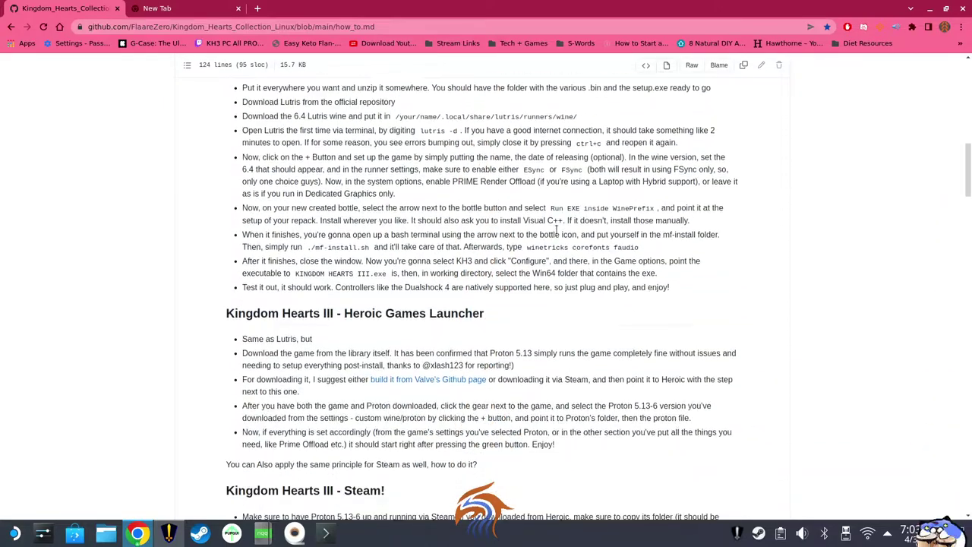
scroll(557, 234, down, 20)
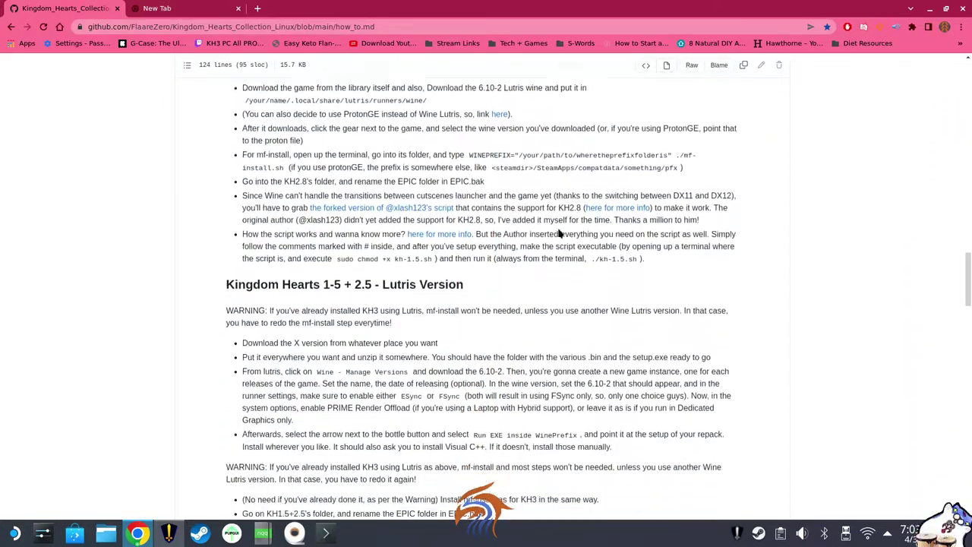
scroll(559, 234, down, 20)
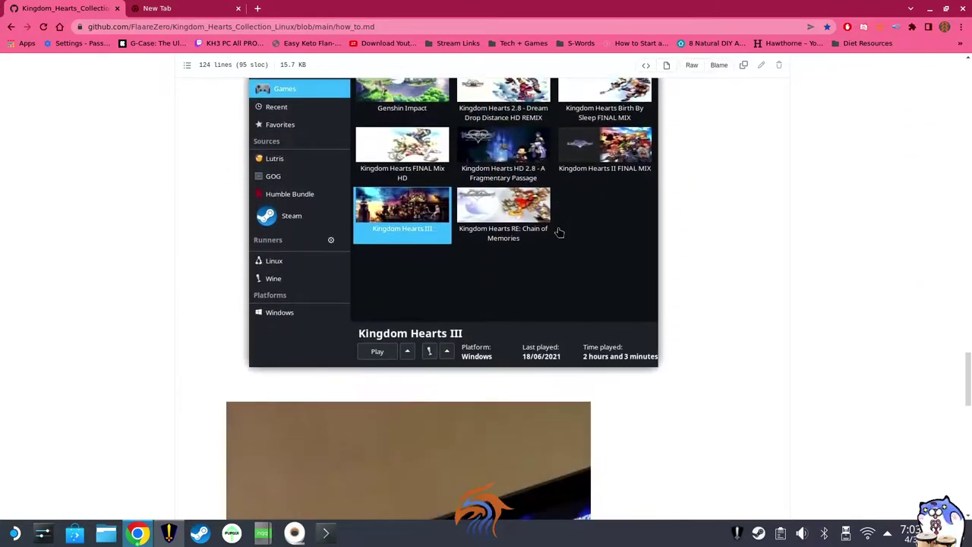
scroll(558, 232, down, 10)
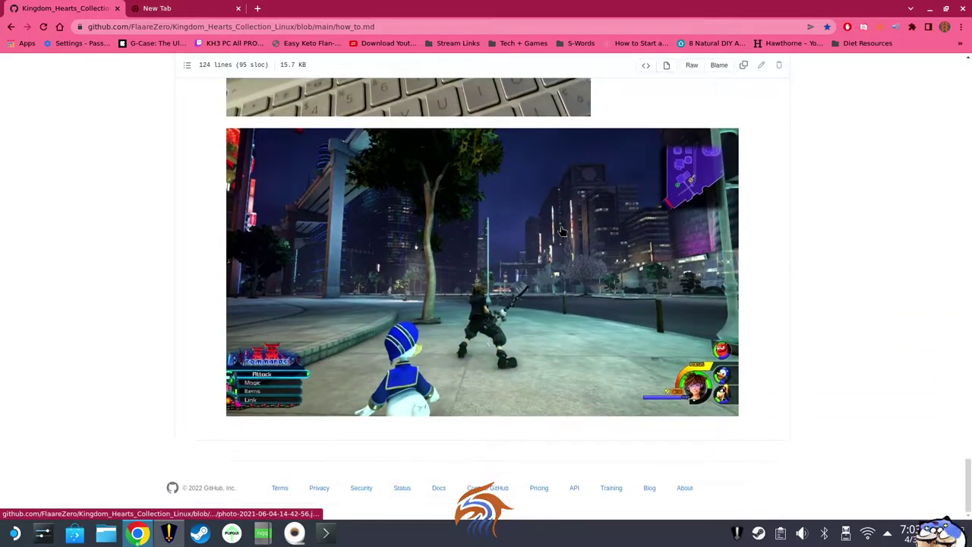
scroll(562, 231, up, 20)
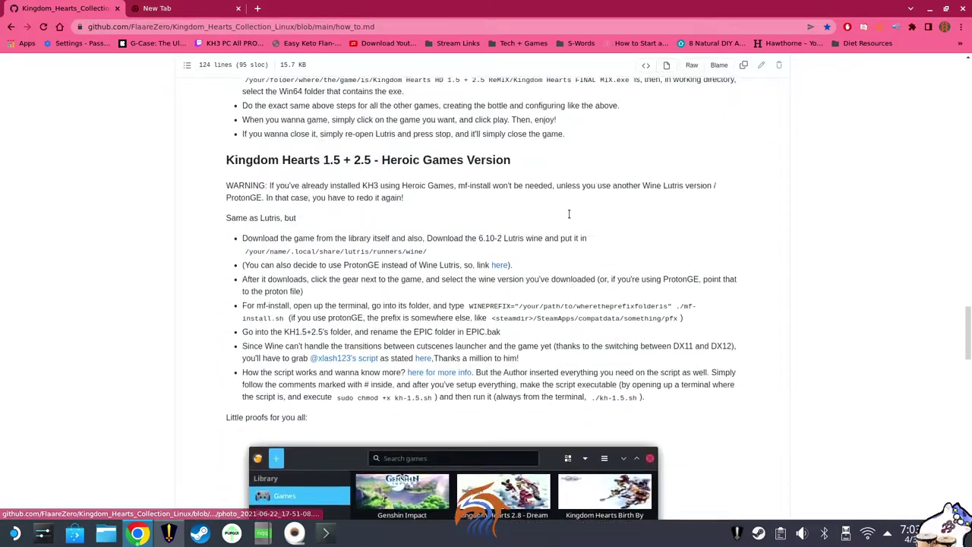
scroll(569, 214, up, 20)
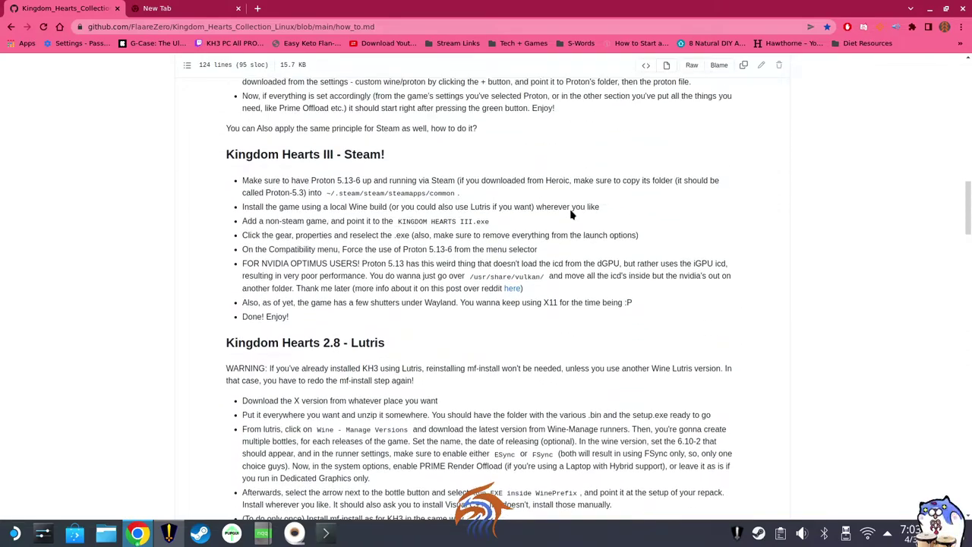
scroll(572, 214, up, 20)
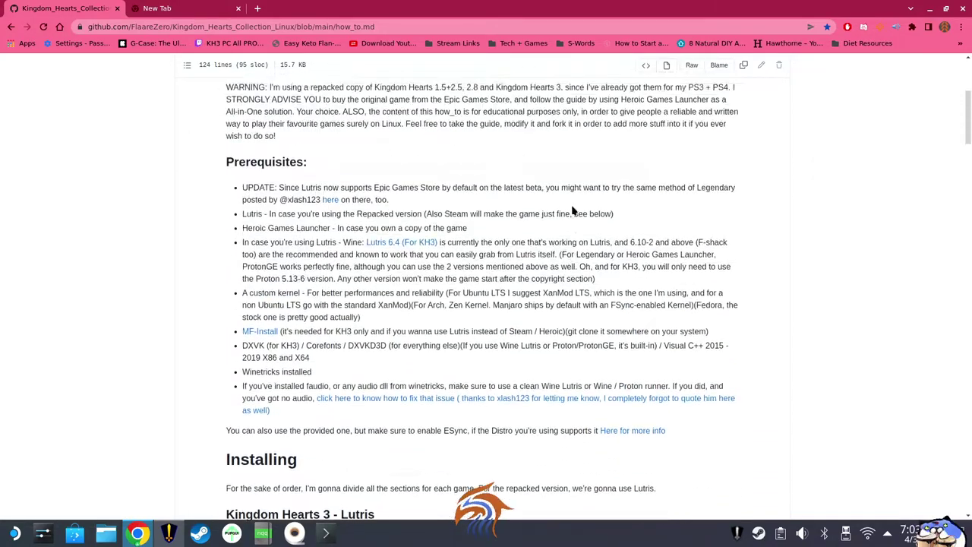
scroll(574, 211, up, 5)
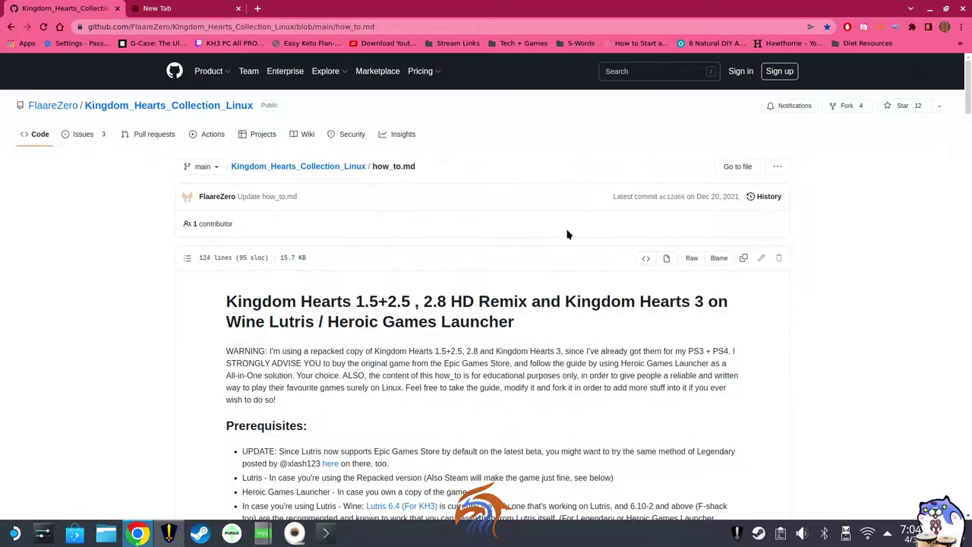
Step: Examine the guide's prerequisites and Kingdom Hearts III sections for the Proton version the game requires
scroll(567, 235, down, 4)
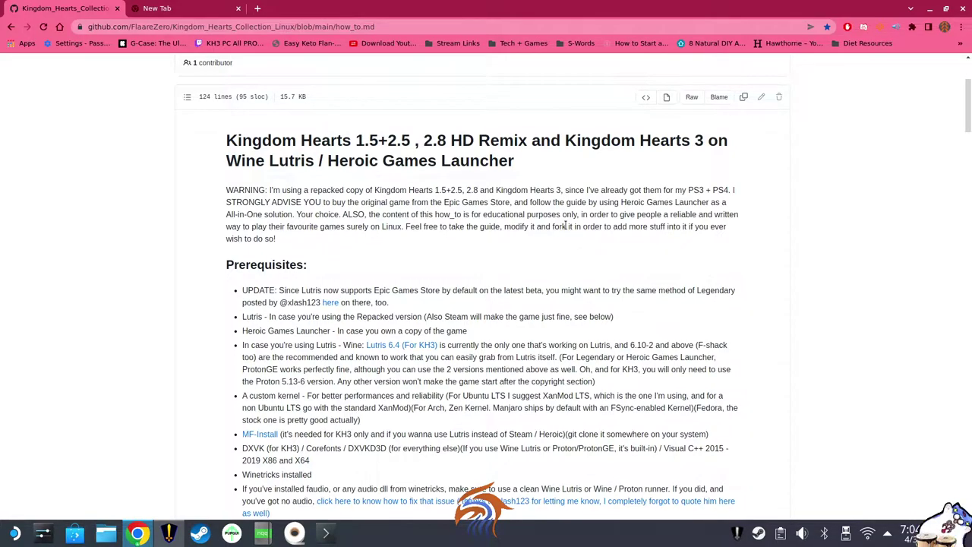
scroll(565, 226, down, 5)
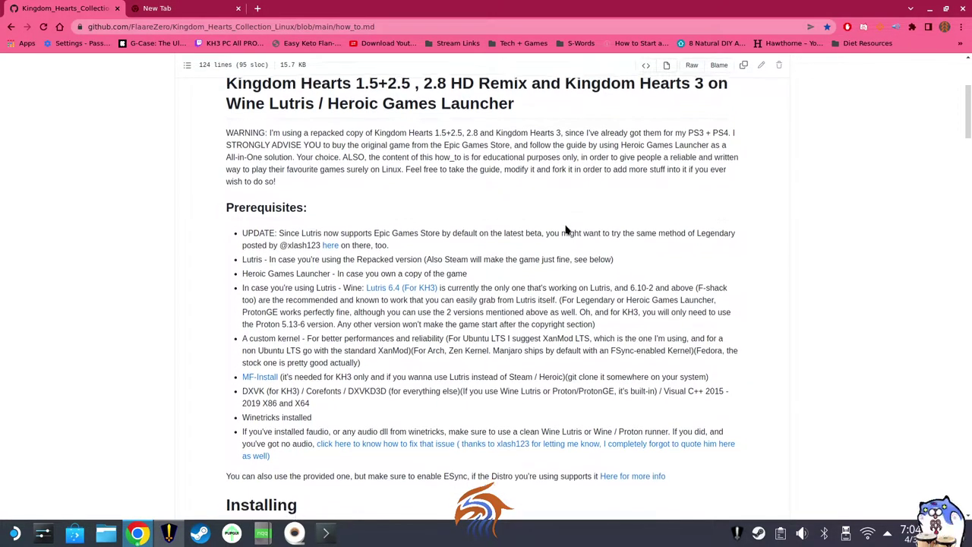
scroll(565, 227, down, 6)
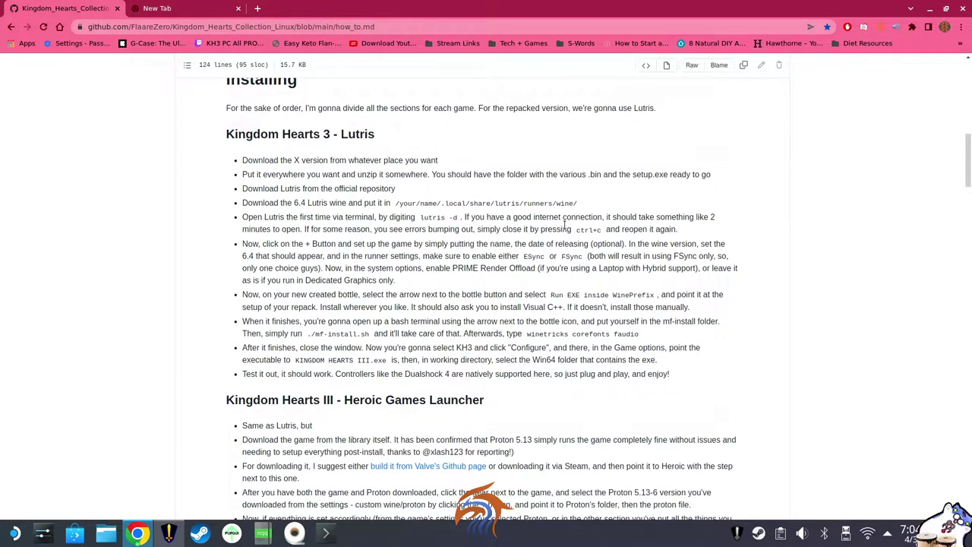
scroll(549, 240, down, 1)
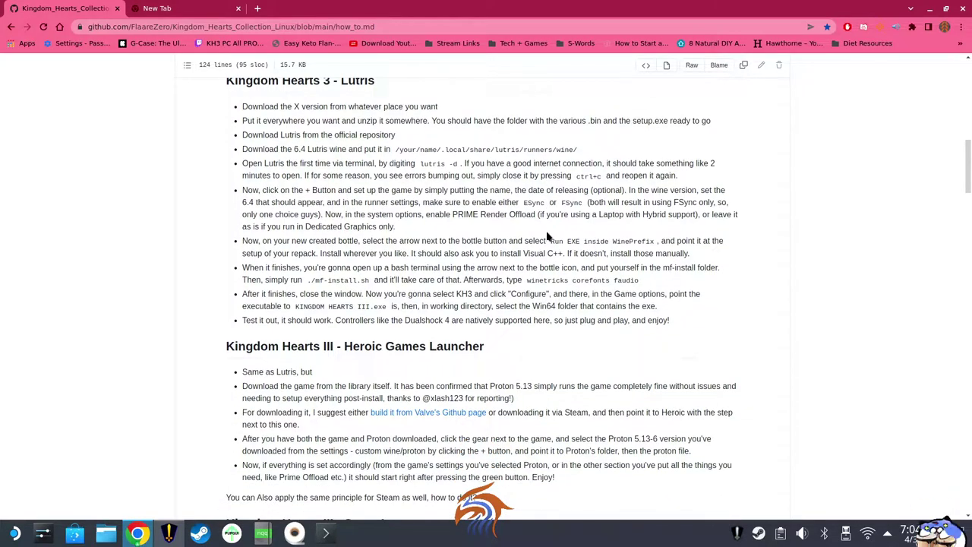
scroll(547, 238, down, 2)
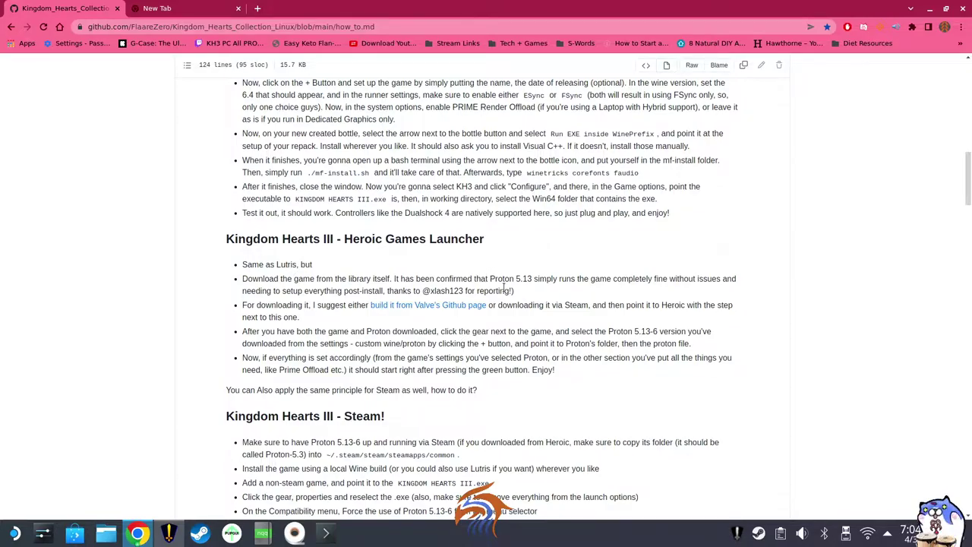
scroll(414, 232, up, 9)
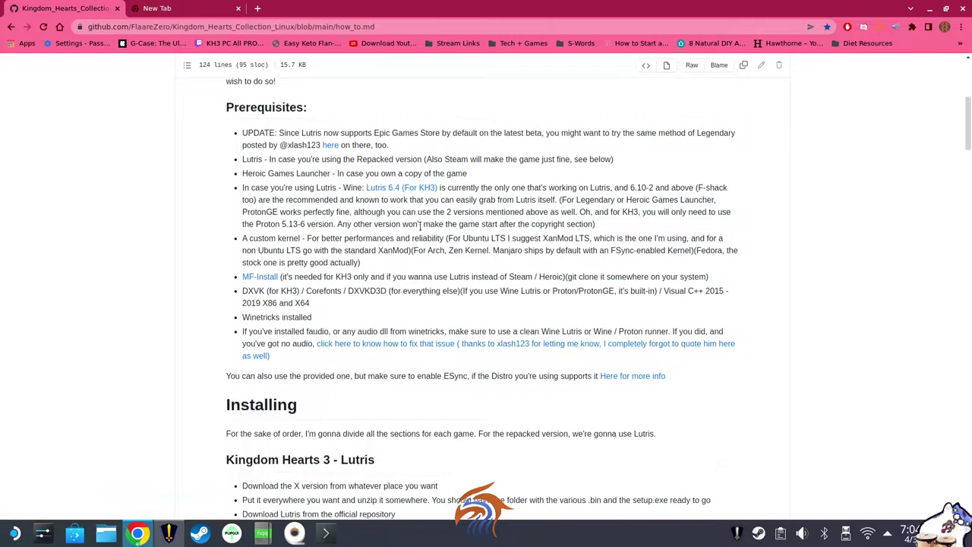
scroll(423, 228, up, 1)
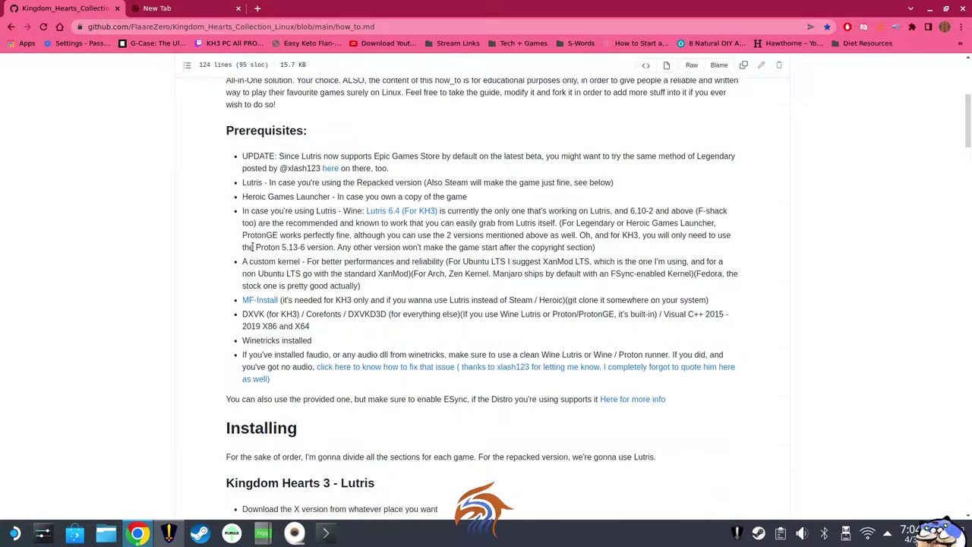
drag(255, 247, 388, 247)
click(378, 247)
scroll(321, 314, down, 1)
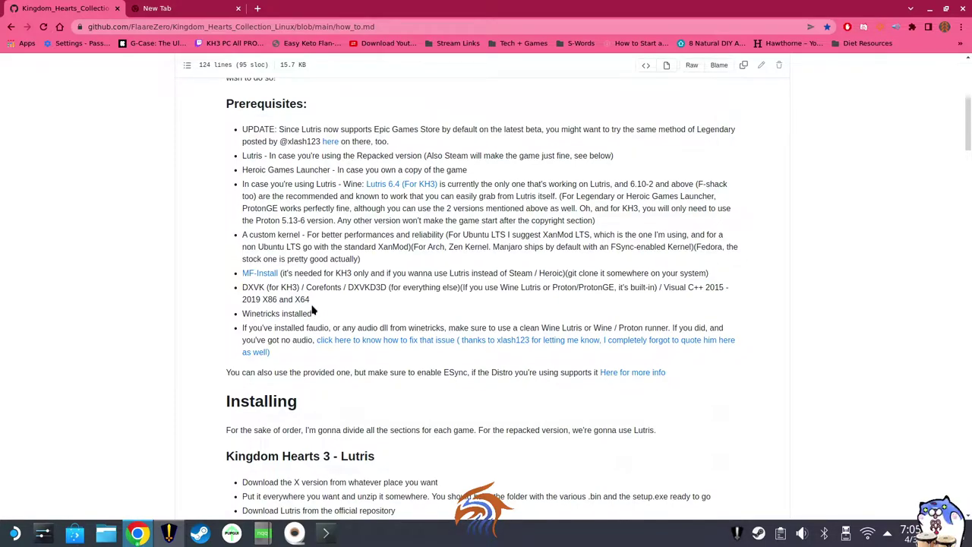
Step: Read the guide's installation instructions for Kingdom Hearts III on Lutris and Heroic Games Launcher
scroll(312, 306, down, 8)
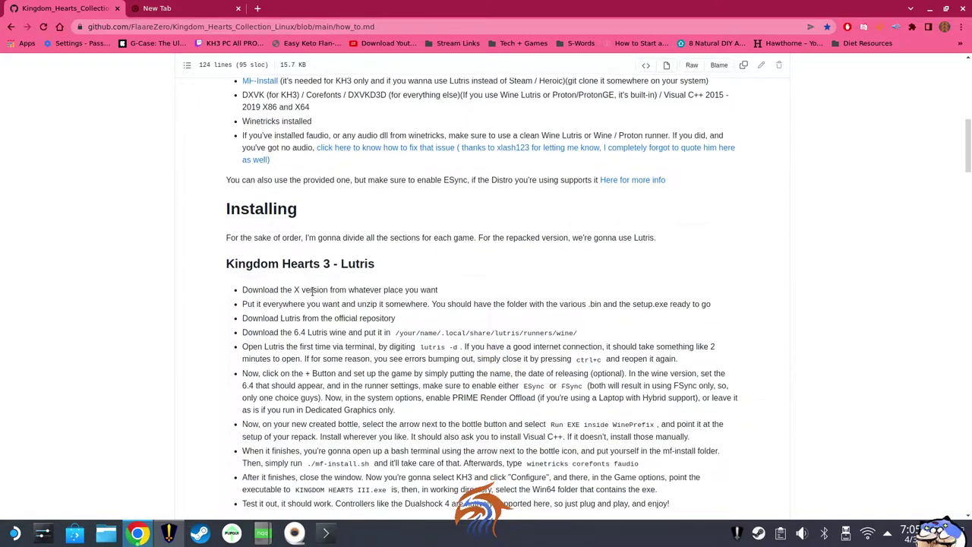
scroll(309, 294, down, 5)
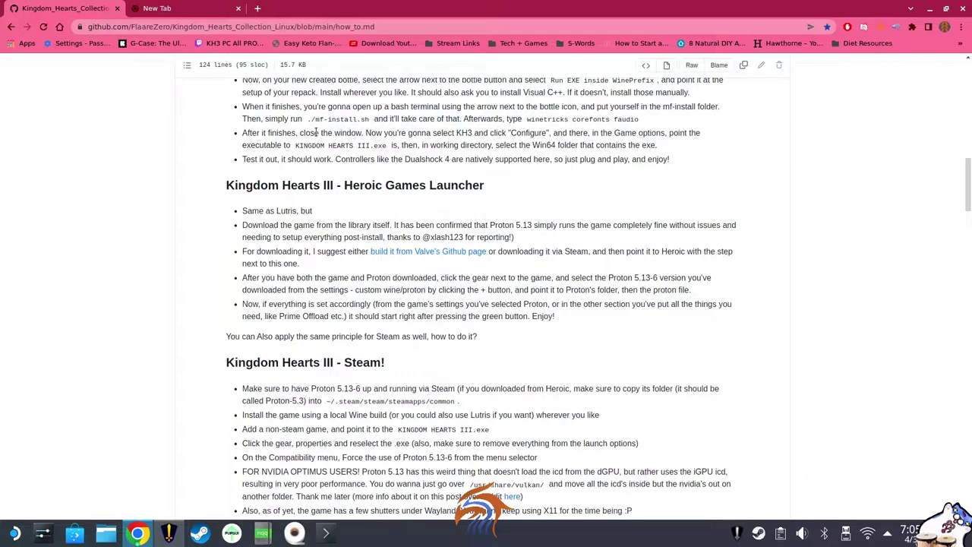
scroll(312, 144, up, 3)
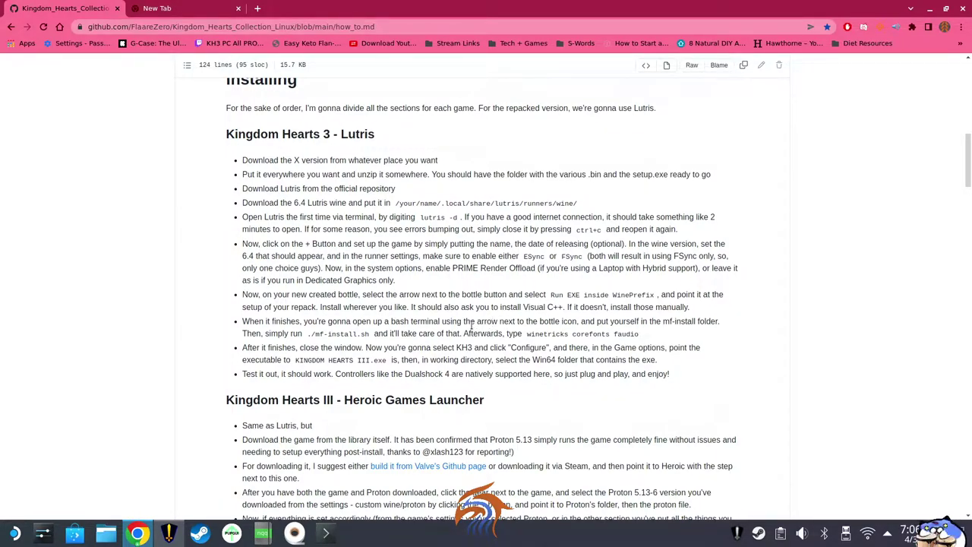
scroll(471, 325, down, 5)
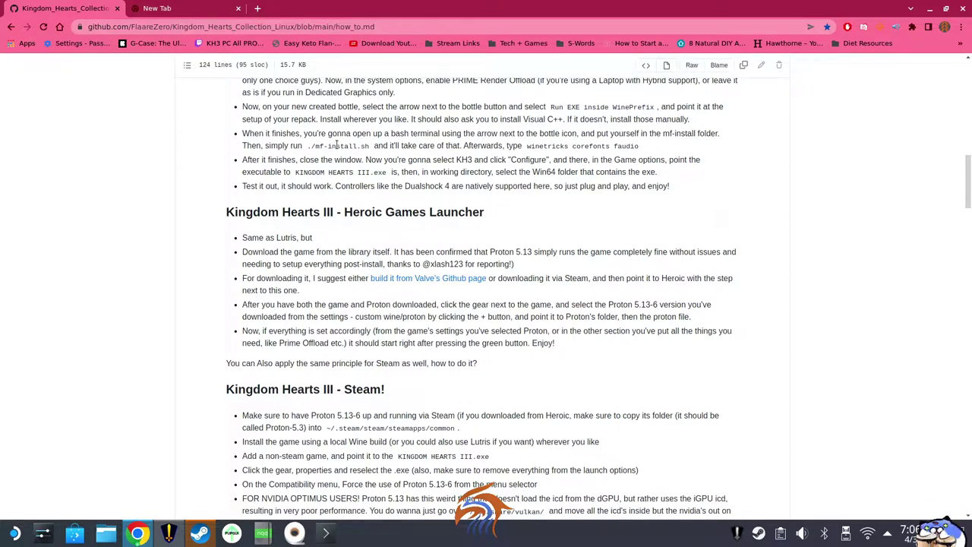
Step: Switch to Steam and open the properties of KINGDOM HEARTS III Re Mind from the recent games
click(201, 533)
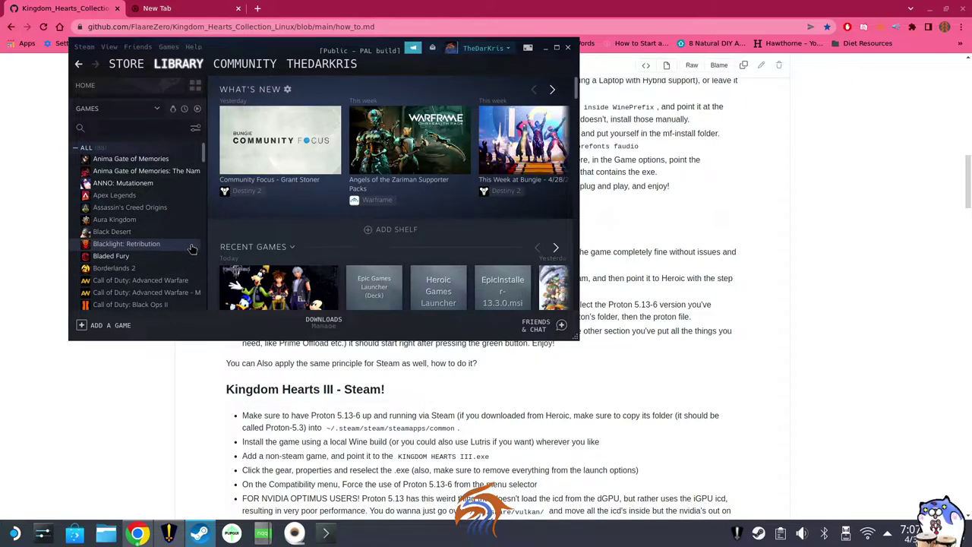
scroll(312, 263, down, 1)
mouse_move(296, 213)
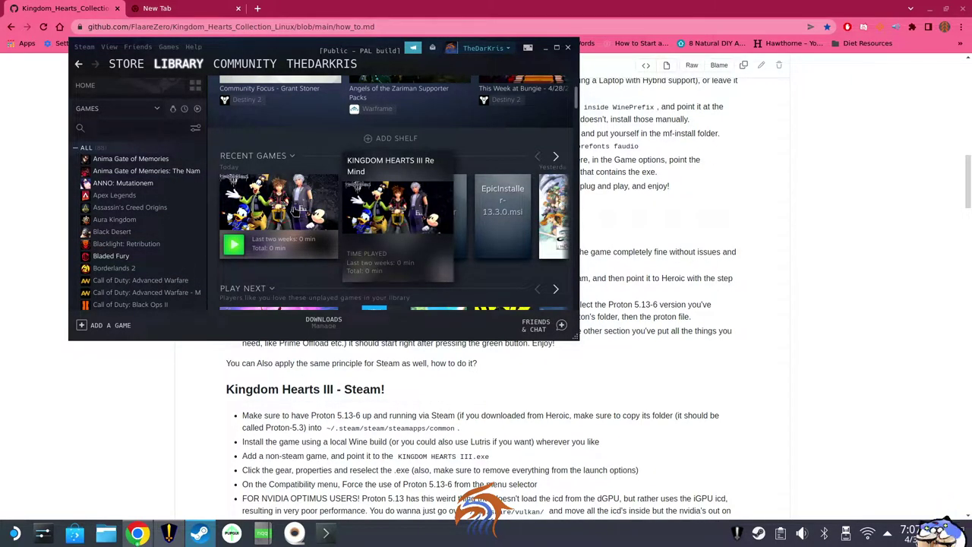
click(296, 213)
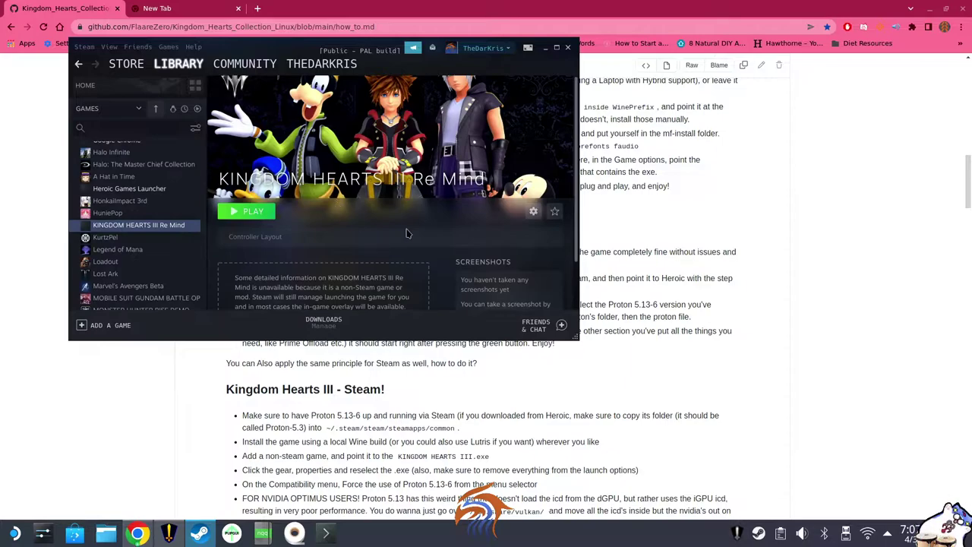
click(534, 212)
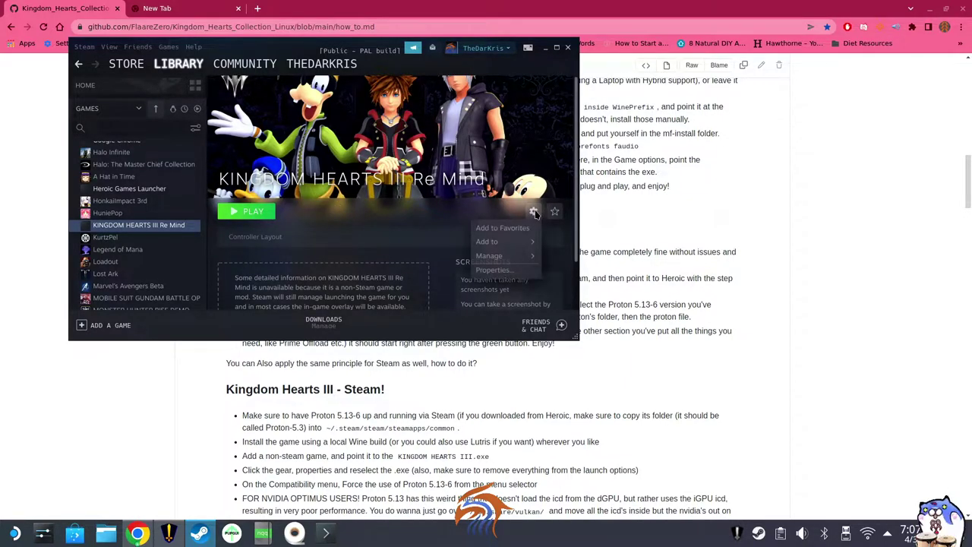
click(492, 270)
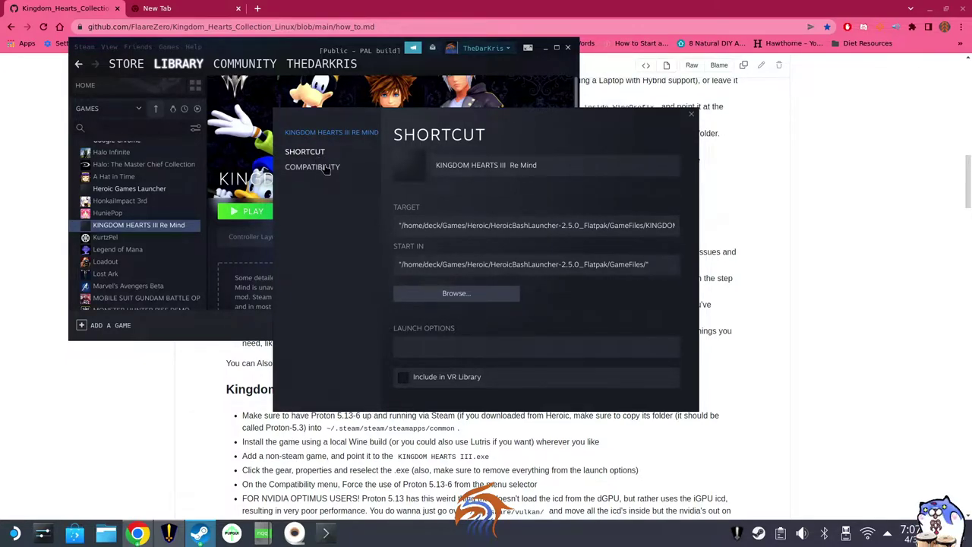
Step: Force Proton 5.13-6 as the compatibility tool for KINGDOM HEARTS III Re Mind and close its properties
click(327, 168)
click(403, 159)
click(535, 185)
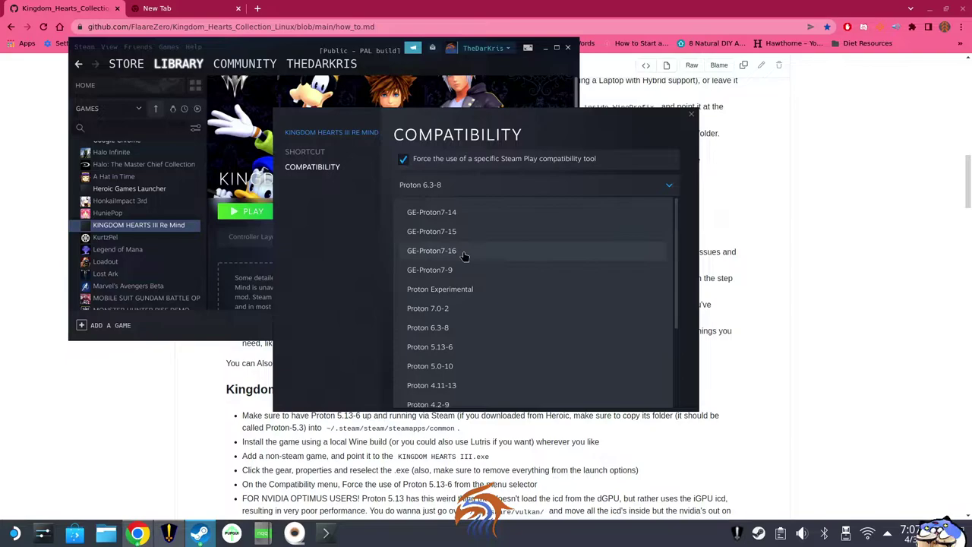
click(454, 347)
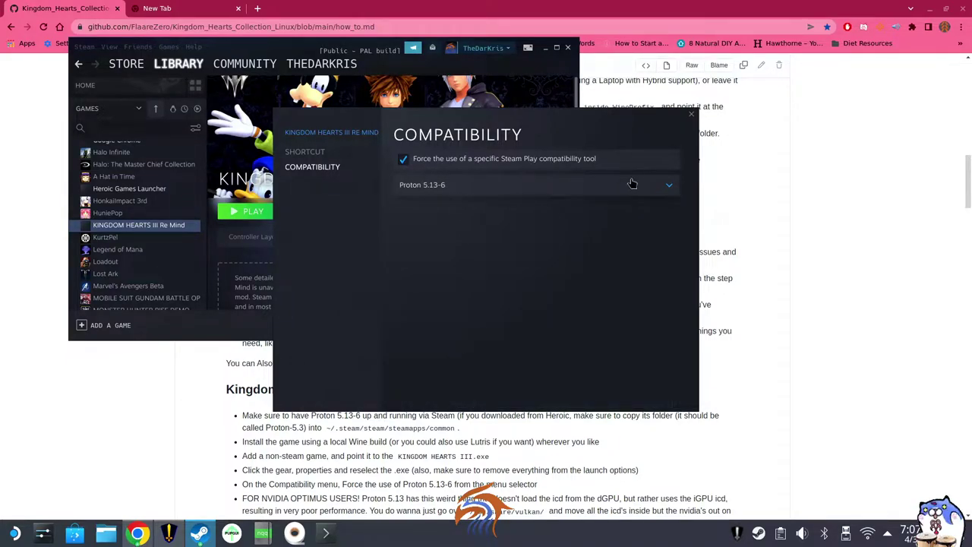
click(691, 116)
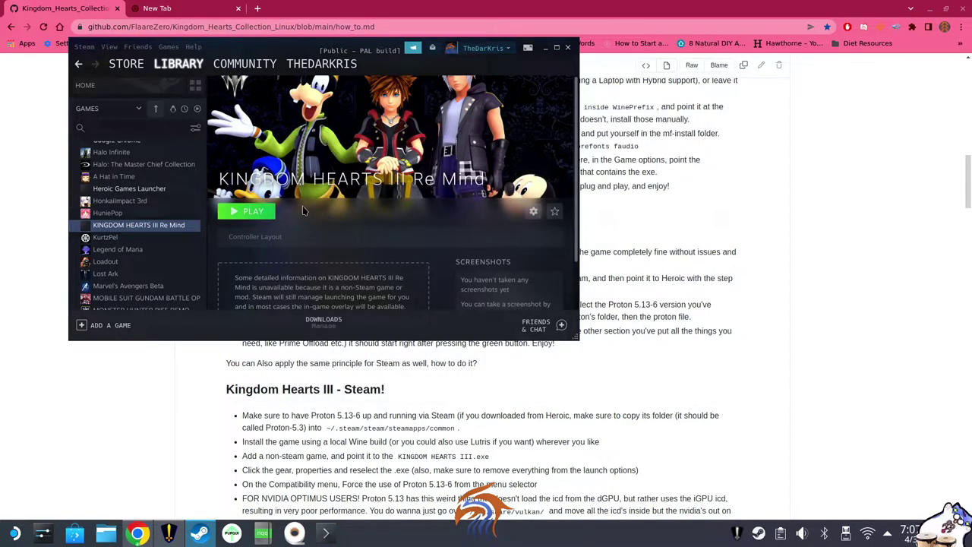
Step: Try to launch KINGDOM HEARTS III Re Mind with the forced Proton version and dismiss the launch dialog
click(250, 213)
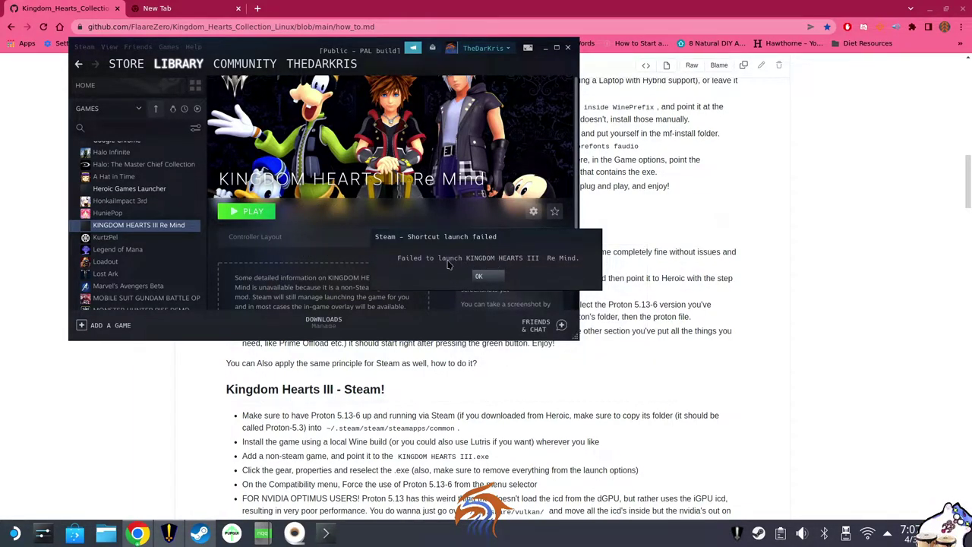
click(491, 278)
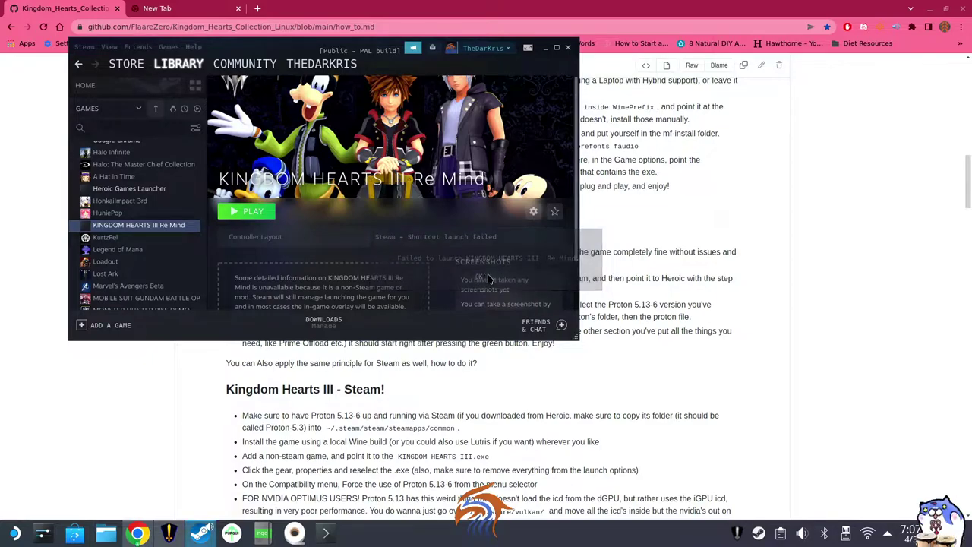
Step: Force Proton 5.13-6 as the compatibility tool for Epic Games Launcher (Deck) and close its properties
scroll(150, 228, down, 3)
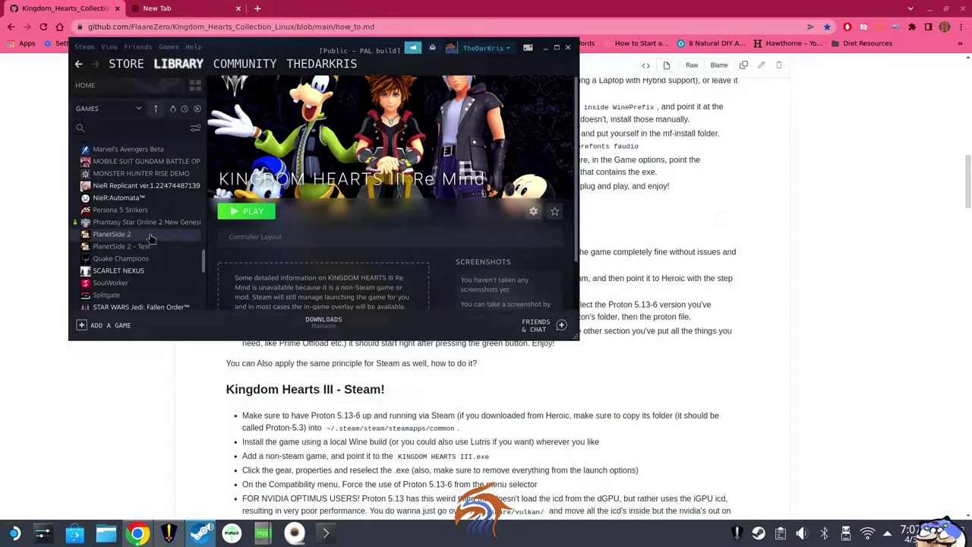
scroll(151, 232, down, 3)
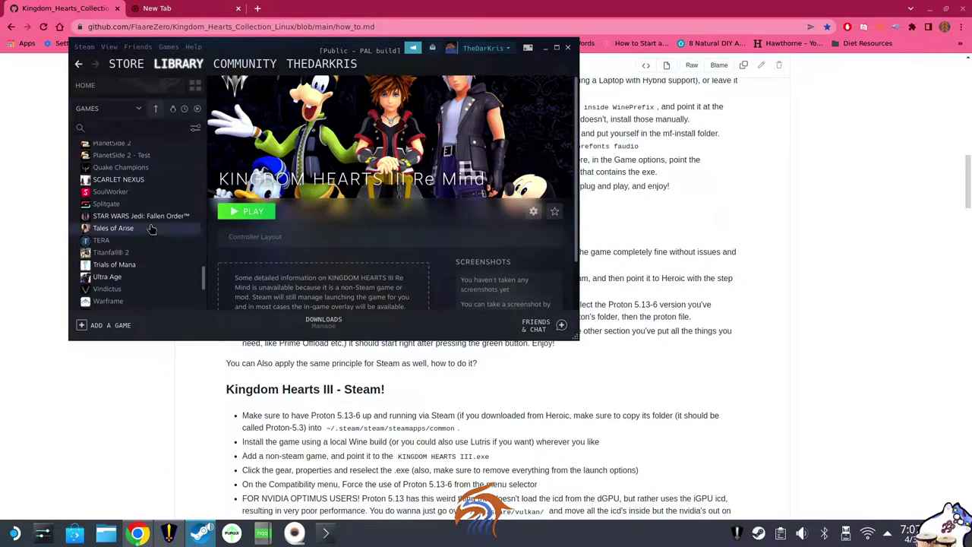
scroll(151, 228, up, 15)
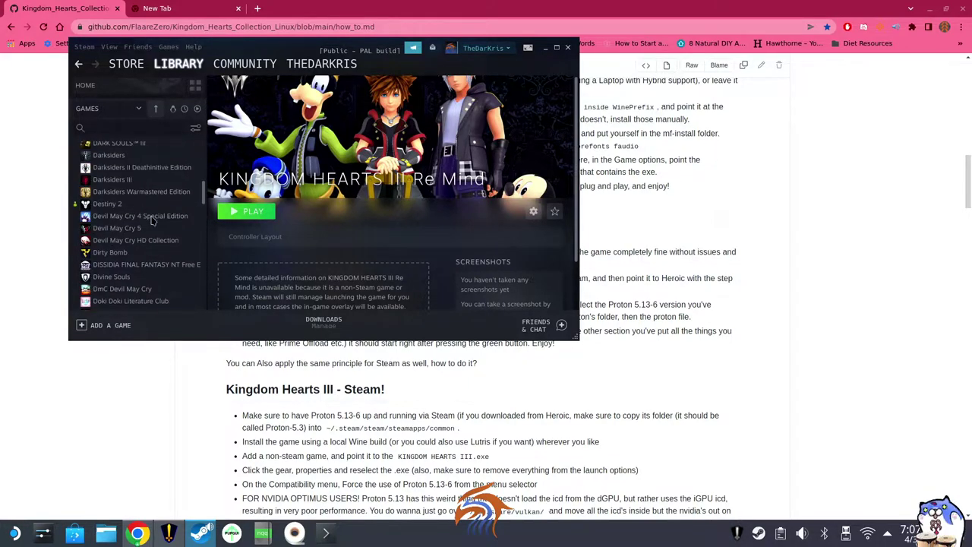
scroll(152, 220, down, 1)
click(156, 251)
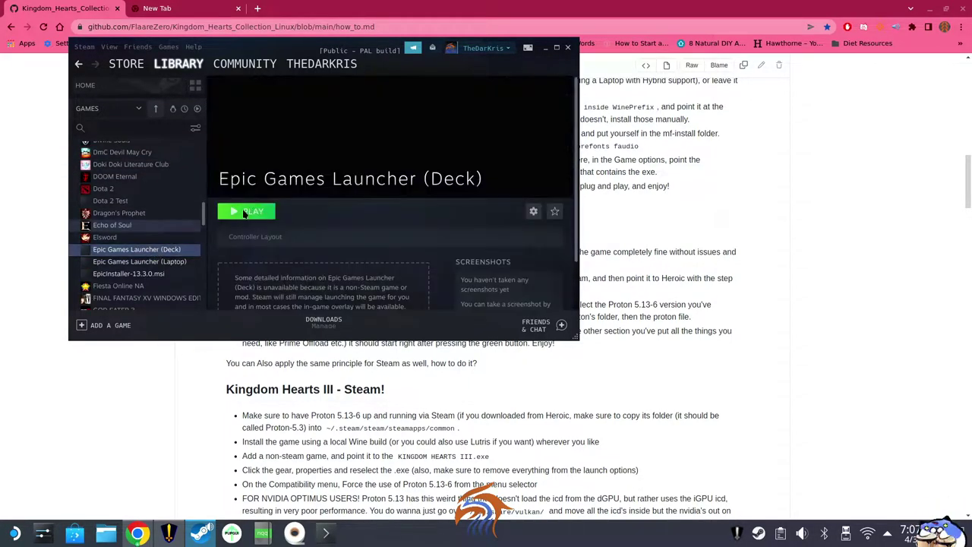
click(534, 214)
click(495, 270)
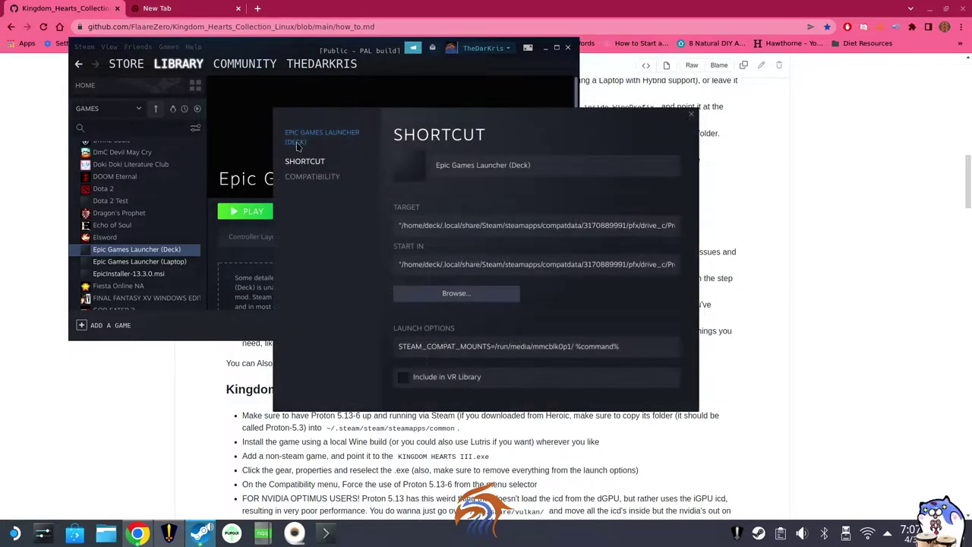
click(323, 177)
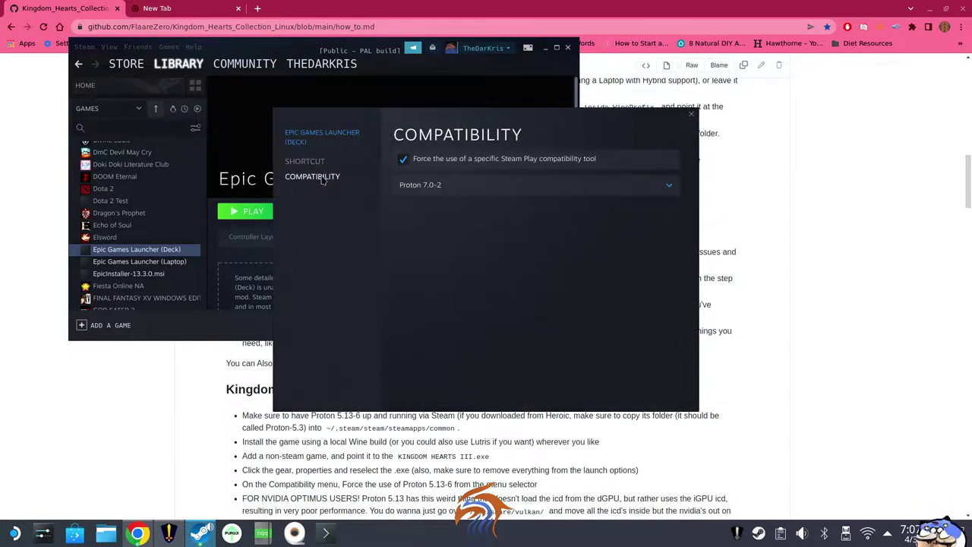
click(452, 186)
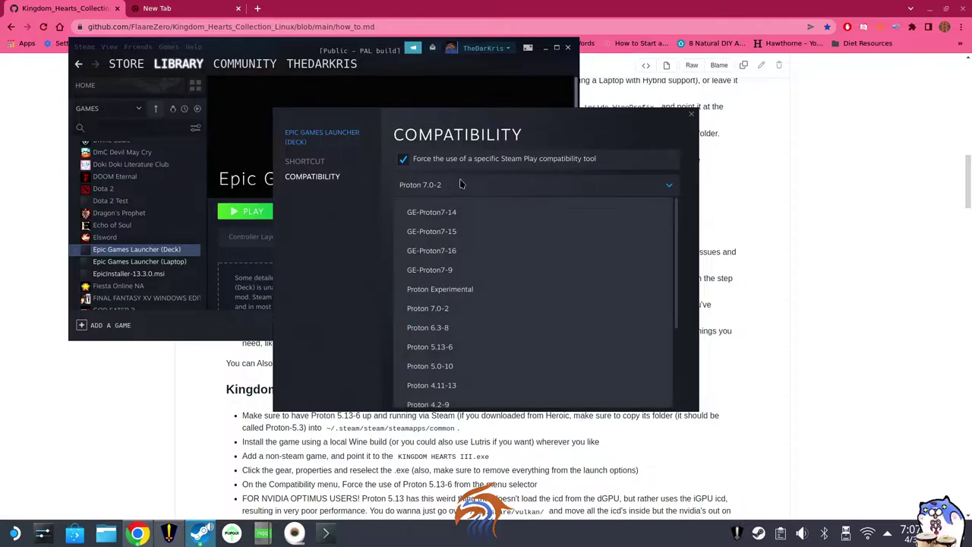
click(441, 347)
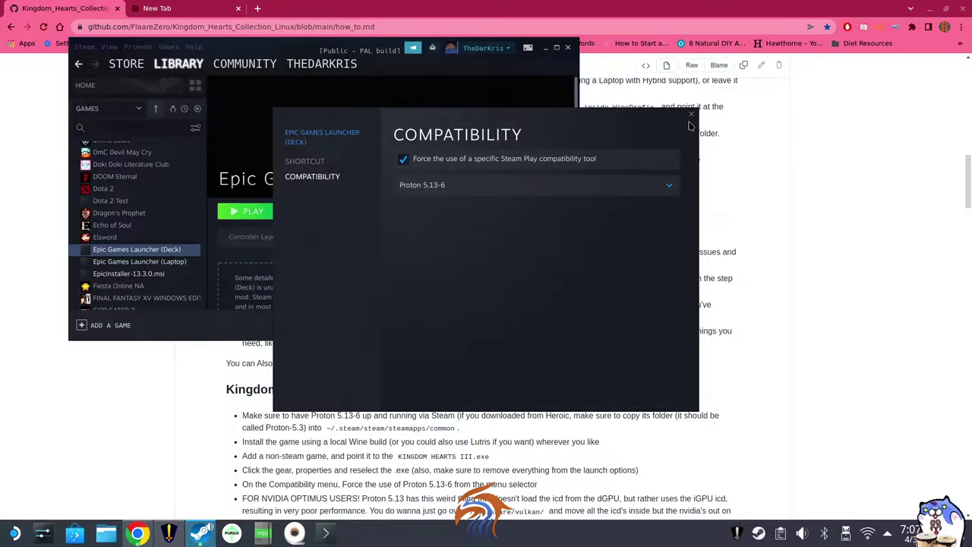
click(692, 114)
Step: Try to launch Epic Games Launcher (Deck), dismiss the launch dialog and minimize Steam
click(250, 212)
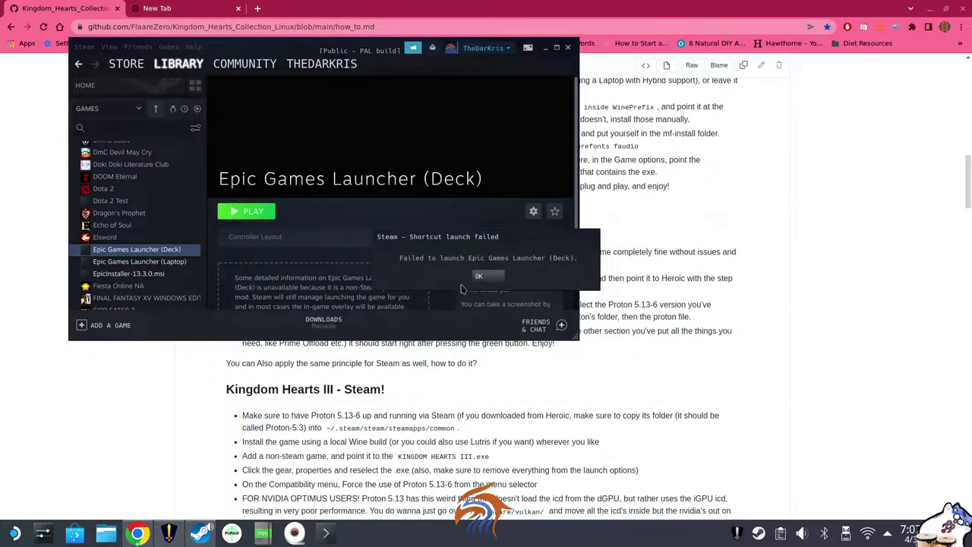
click(486, 277)
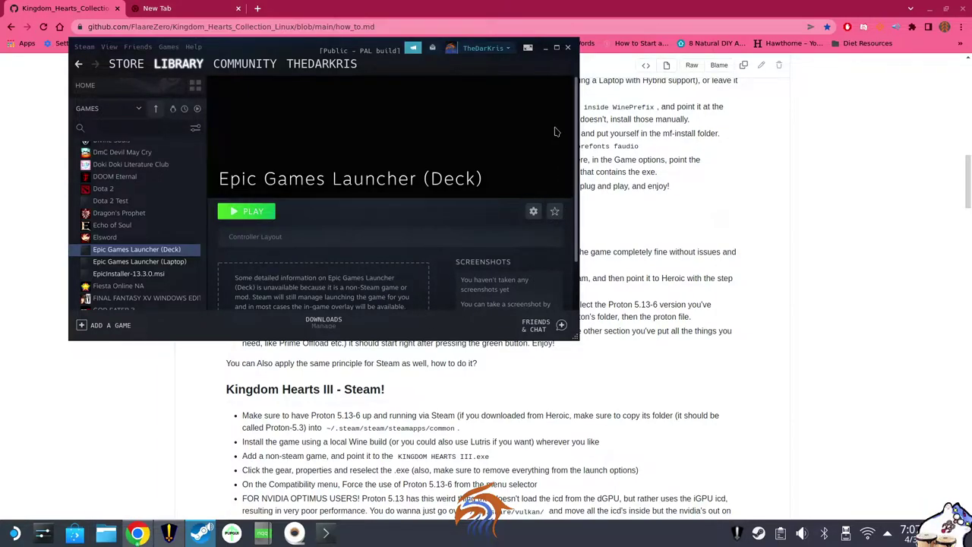
click(546, 50)
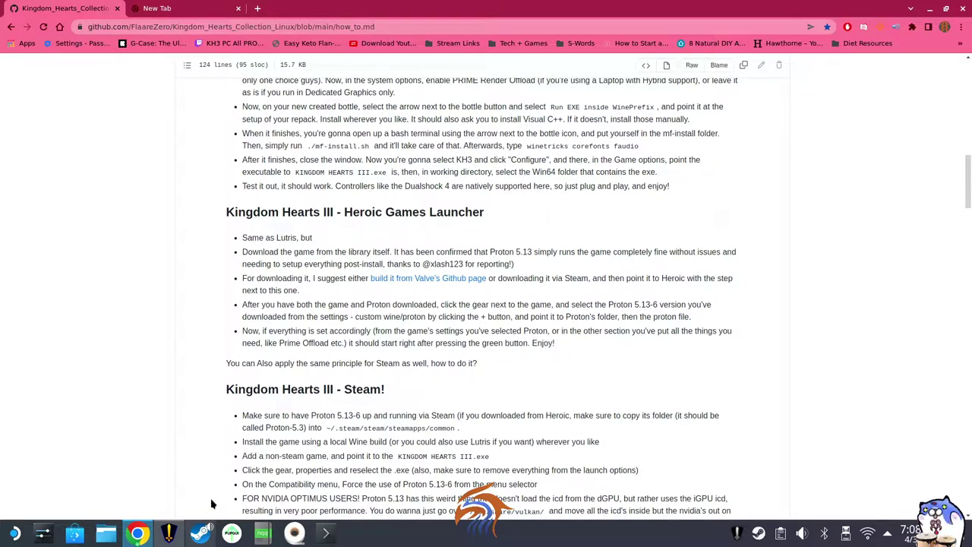
Step: Switch to Heroic Games Launcher and set the Wine version of KINGDOM HEARTS III + Re Mind to Proton-GE-Proton7-9
click(169, 532)
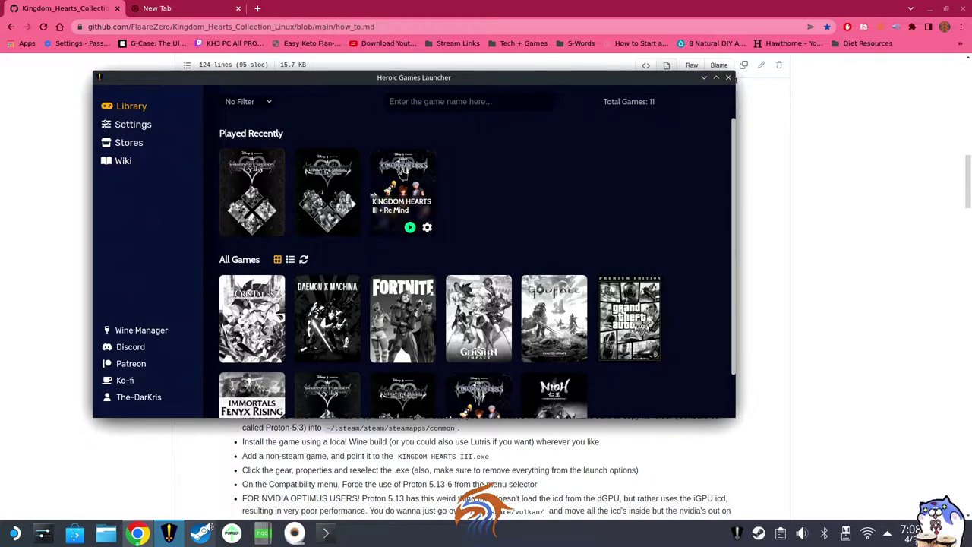
click(403, 190)
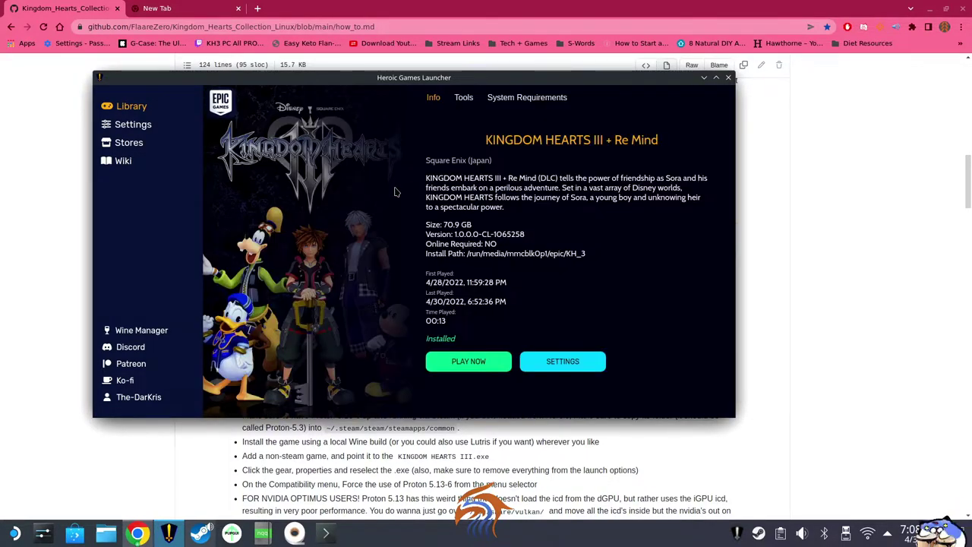
click(571, 365)
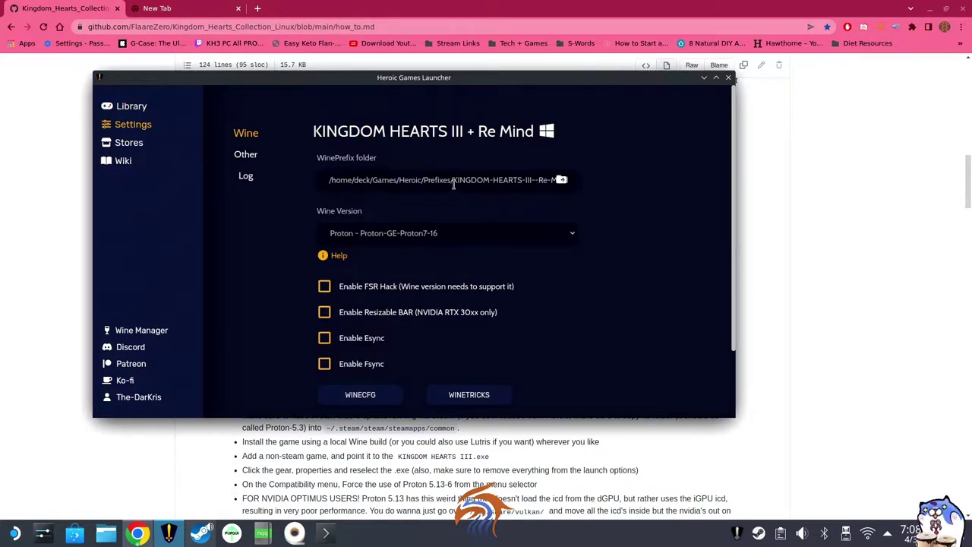
click(422, 235)
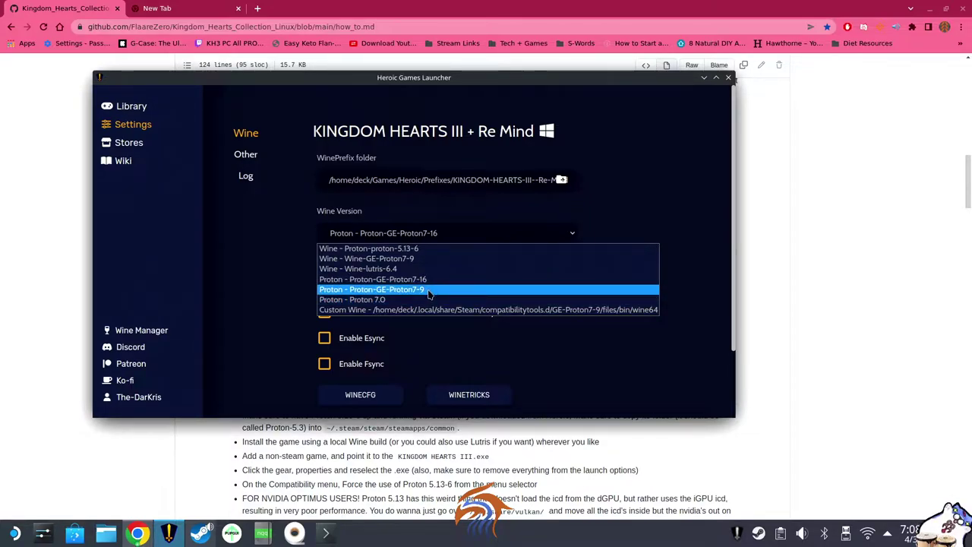
click(429, 295)
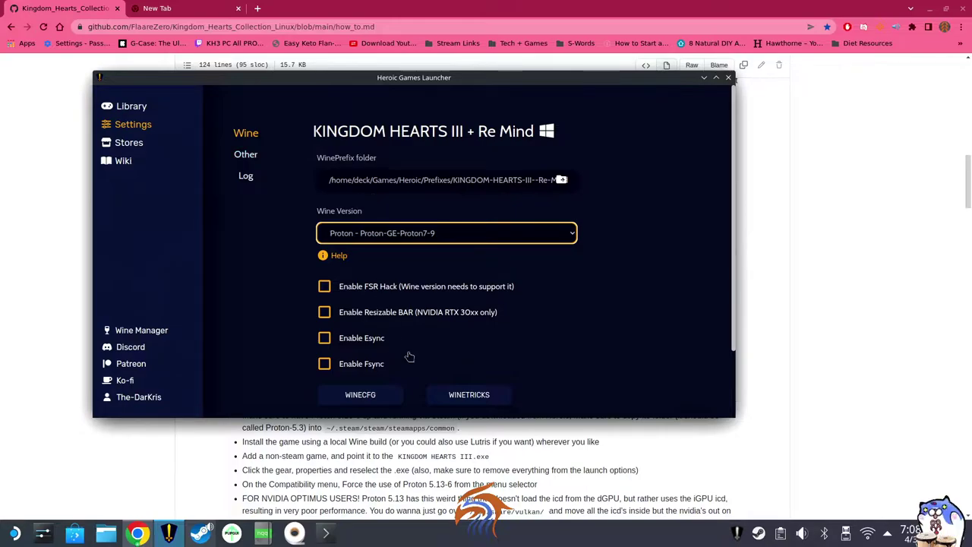
Step: Inspect the alternative EXE path in the game's other settings and clear it
click(251, 156)
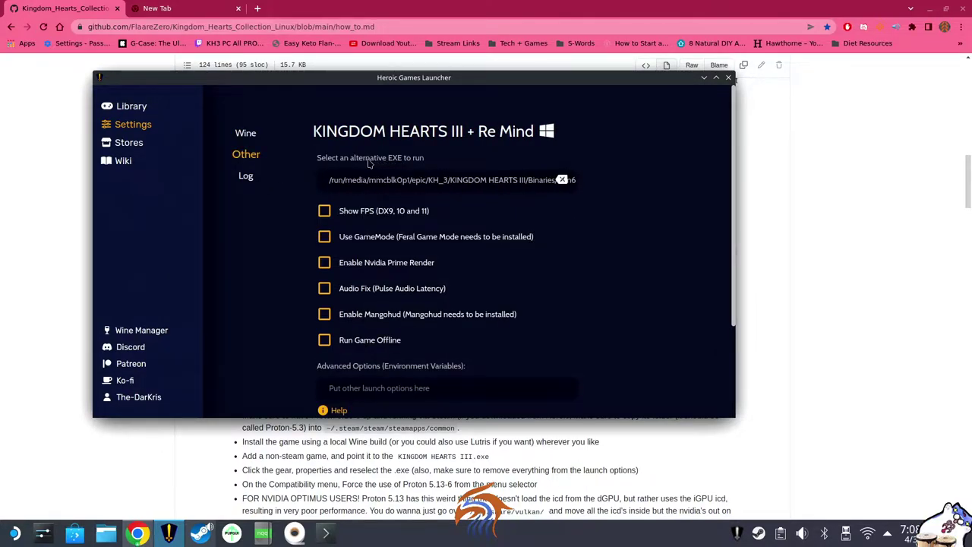
drag(530, 182, 585, 191)
click(524, 182)
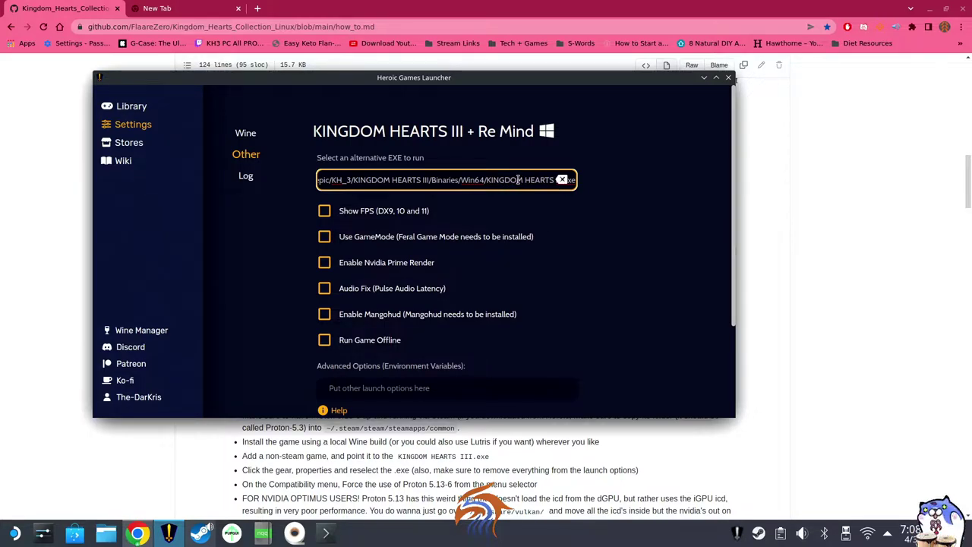
drag(519, 179, 469, 181)
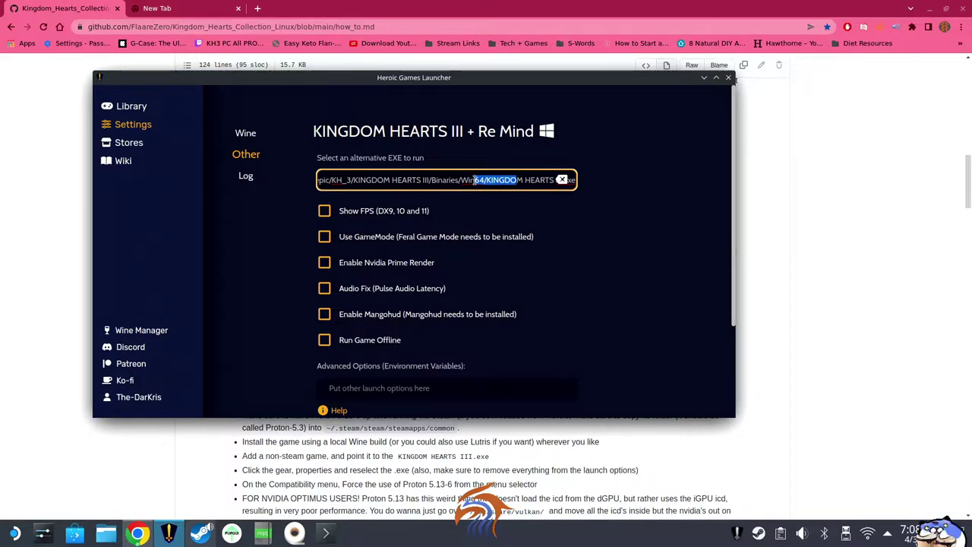
double_click(464, 180)
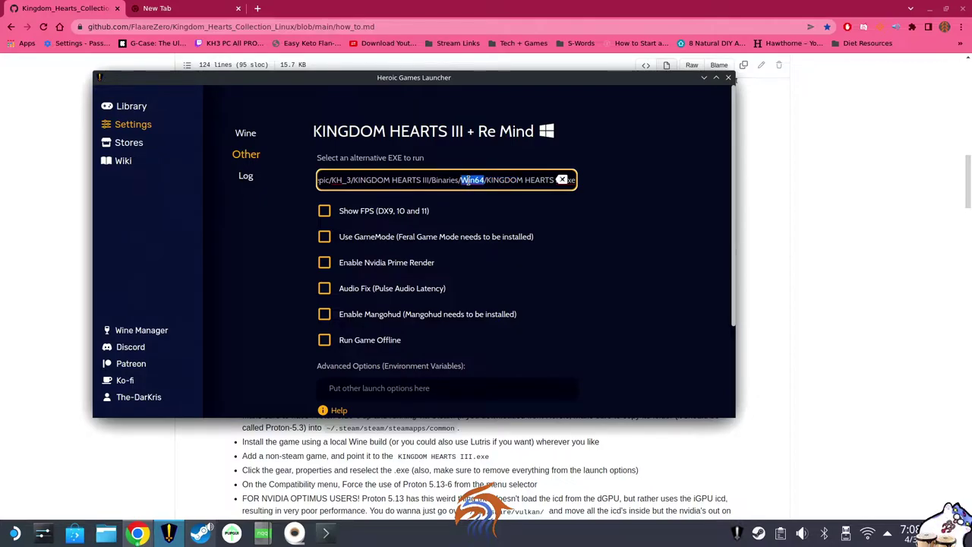
click(562, 180)
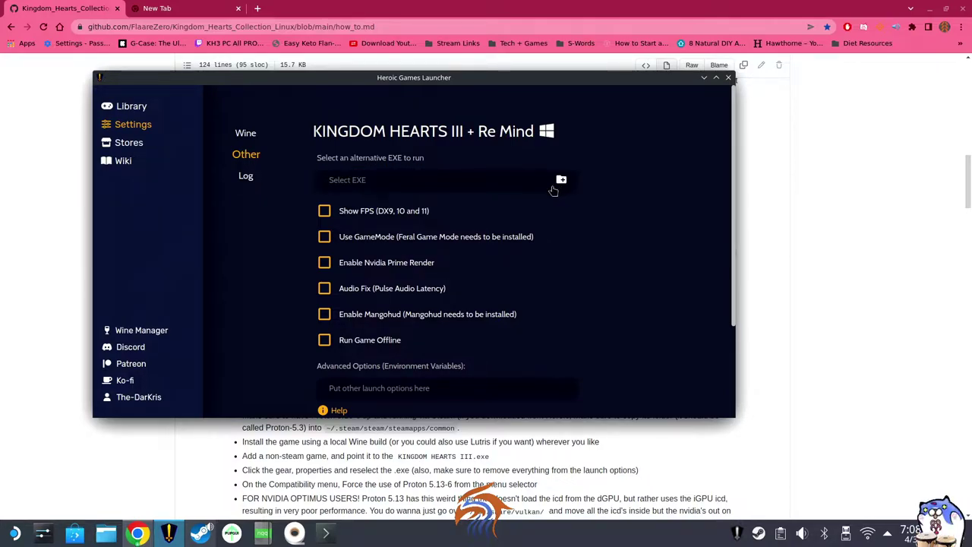
Step: Select KINGDOM HEARTS III.exe from KH_3/KINGDOM HEARTS III/Binaries/Win64 as the alternative EXE to run
click(559, 182)
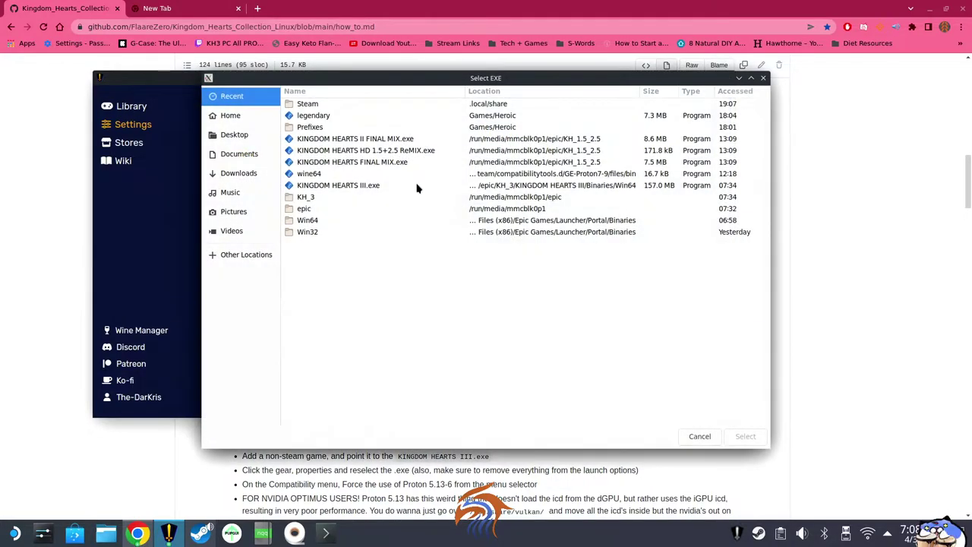
double_click(306, 198)
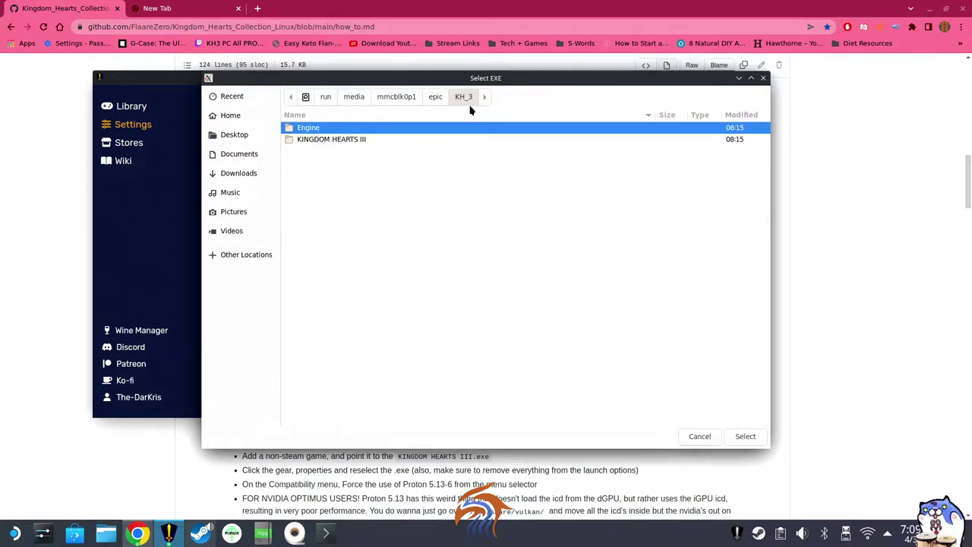
double_click(348, 140)
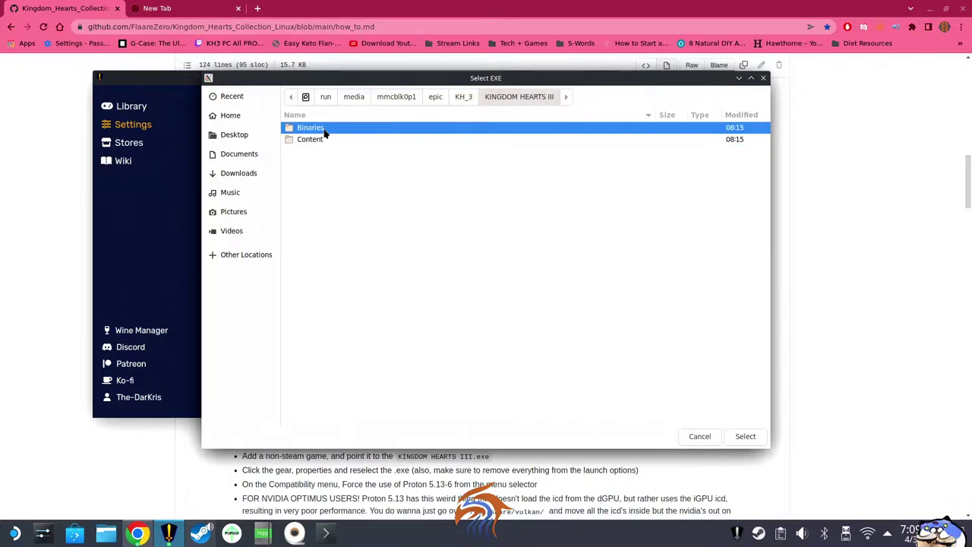
double_click(323, 129)
double_click(321, 131)
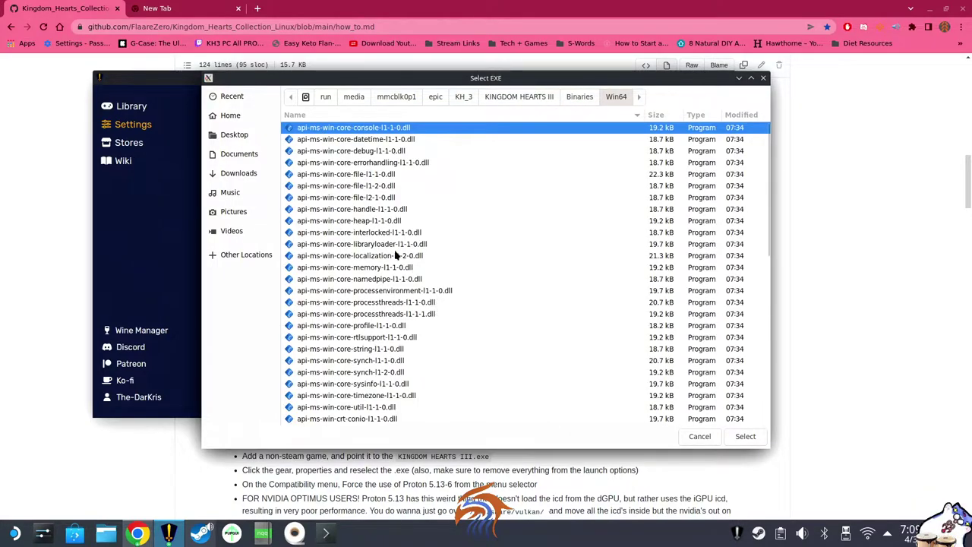
scroll(393, 254, down, 10)
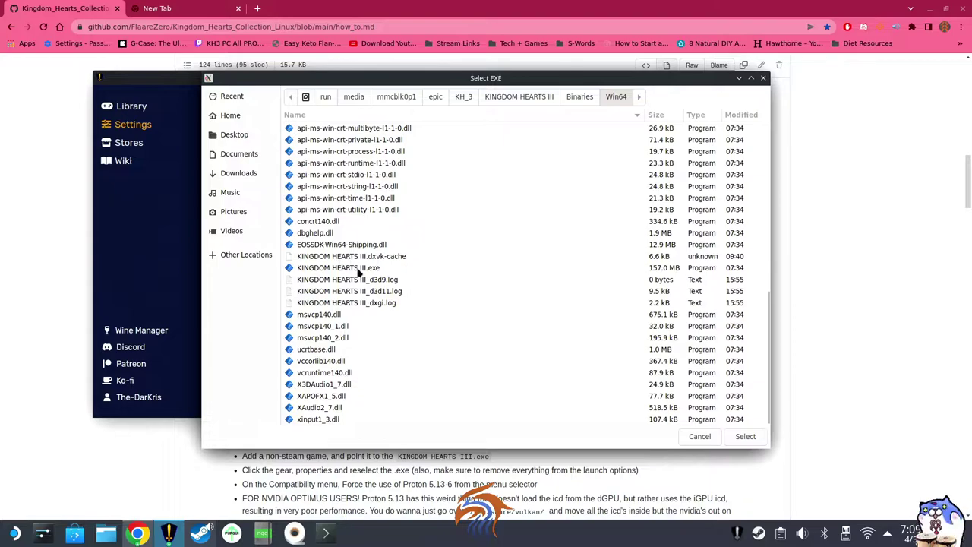
click(360, 272)
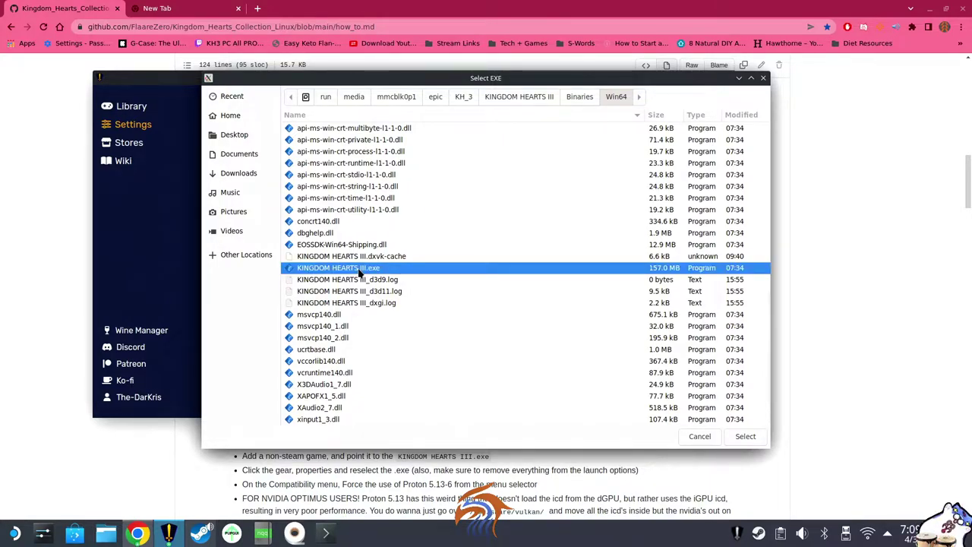
key(Return)
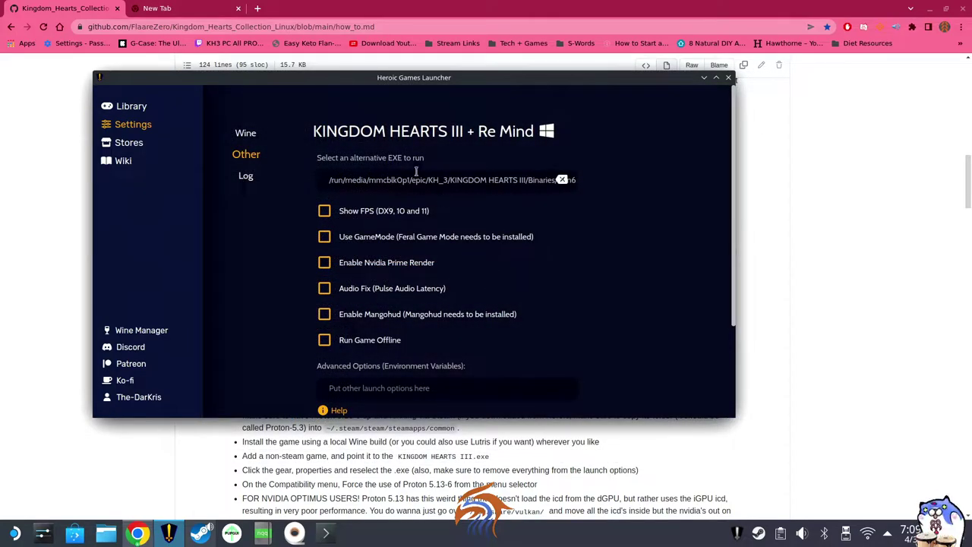
Step: Check the game's Wine settings, return to its page, test-run KINGDOM HEARTS III + Re Mind and exit the game
click(245, 135)
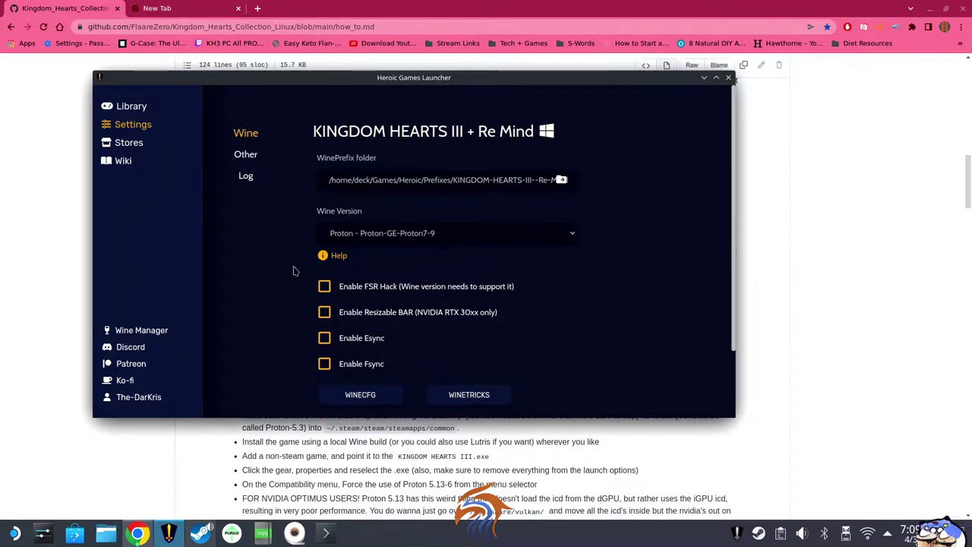
click(407, 131)
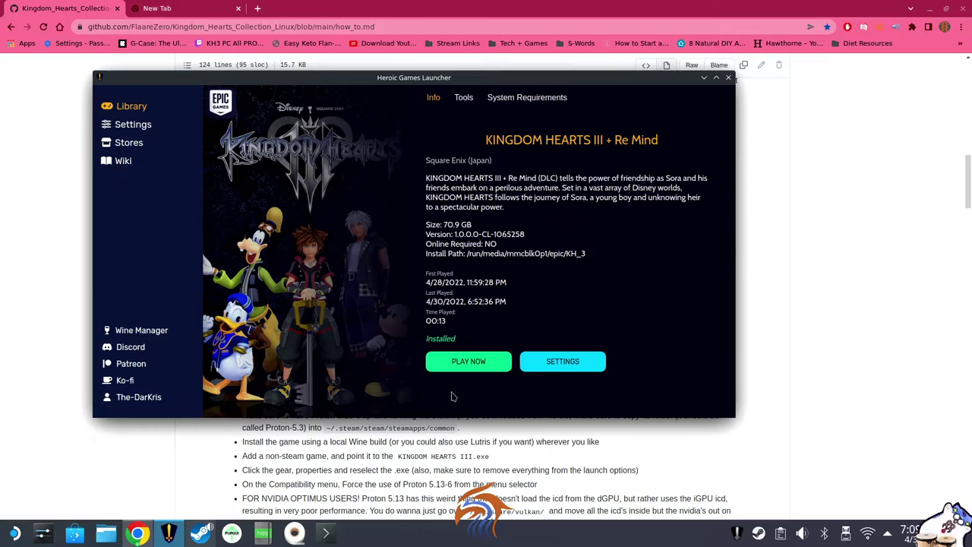
click(460, 363)
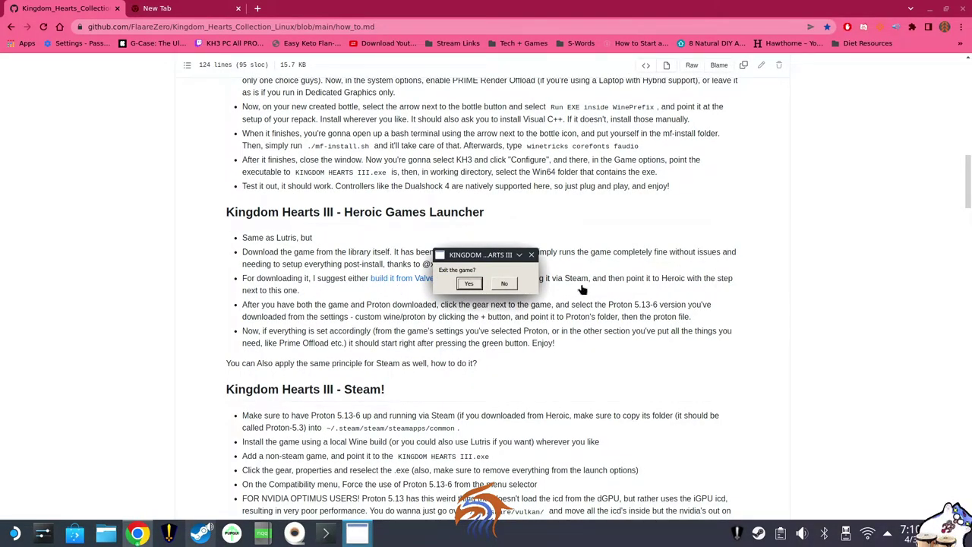
click(469, 283)
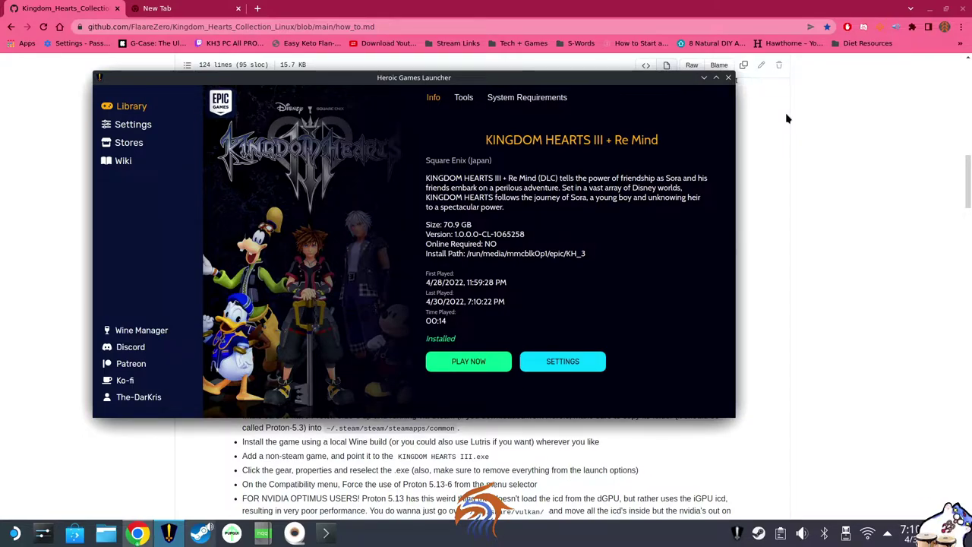
Step: Set the Wine version of KINGDOM HEARTS III + Re Mind to Proton-GE-Proton7-16, and test-run the game before exiting it
click(571, 369)
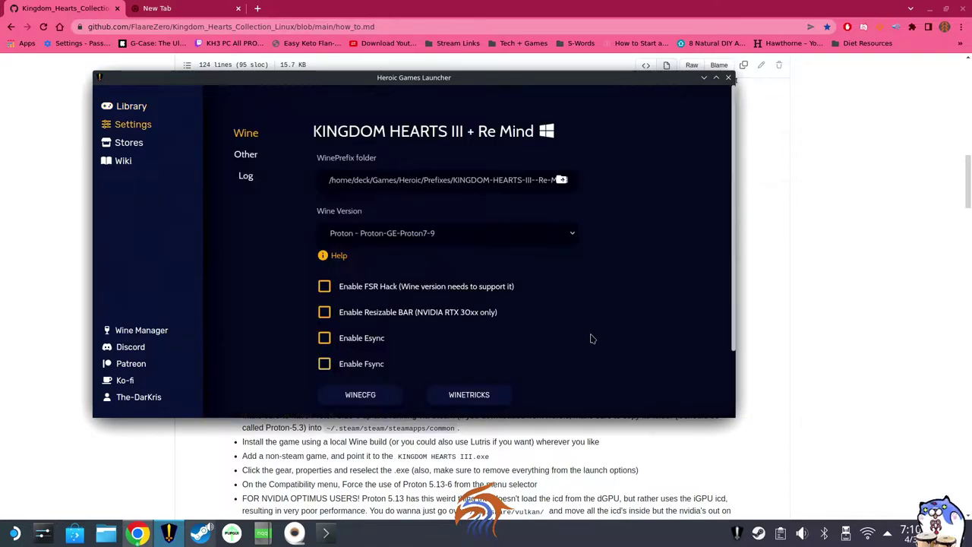
click(418, 233)
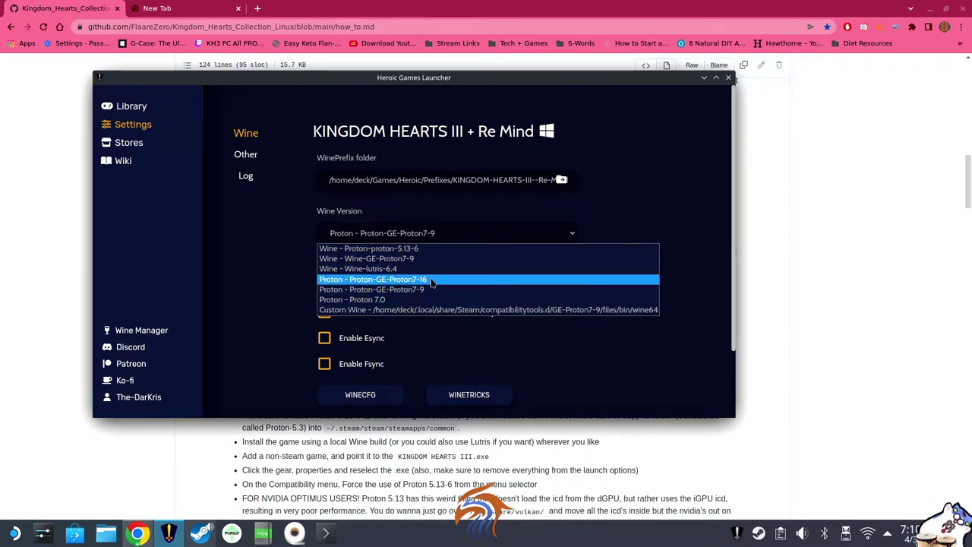
click(432, 281)
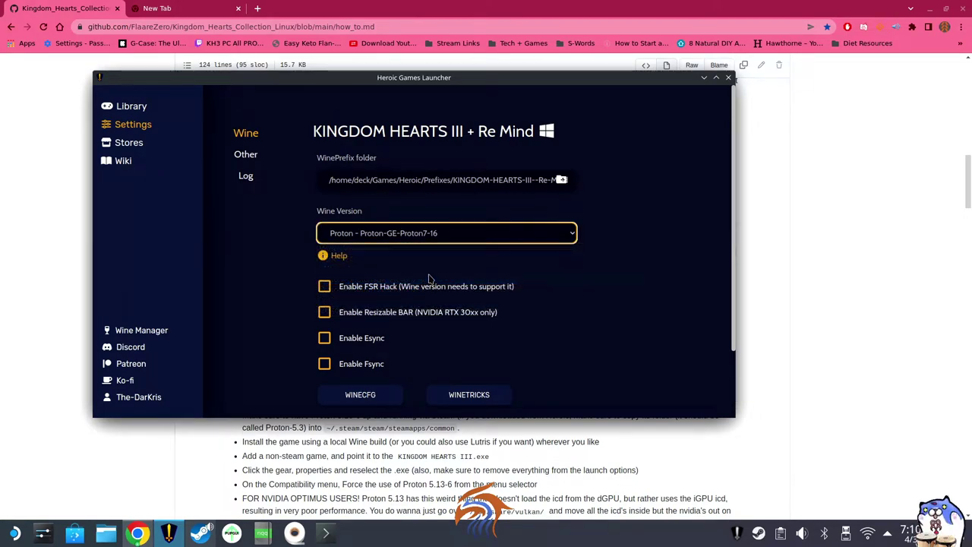
click(386, 131)
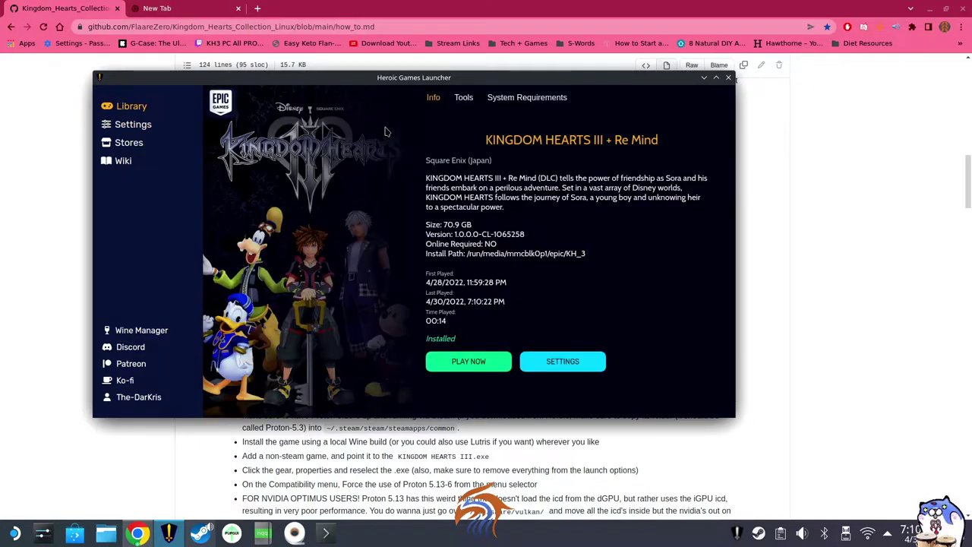
click(463, 362)
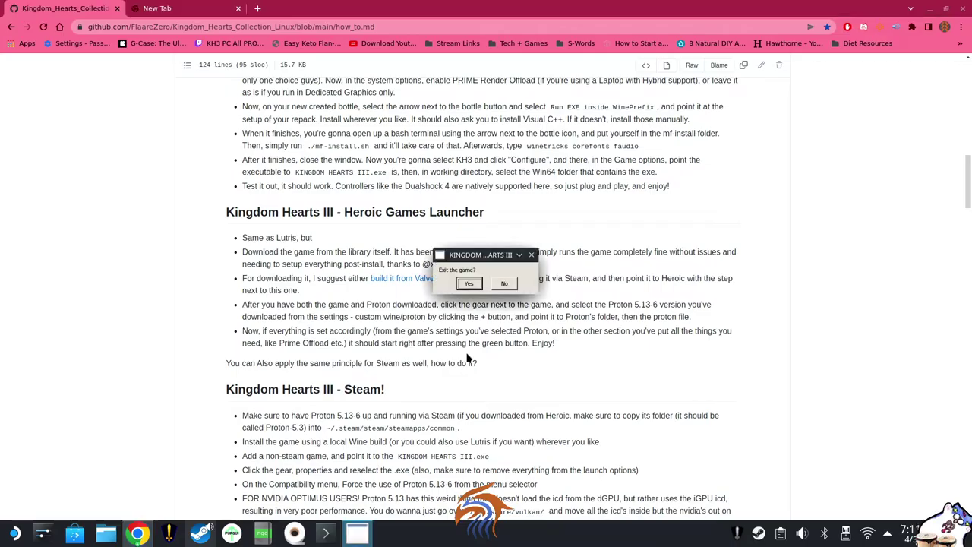
click(467, 285)
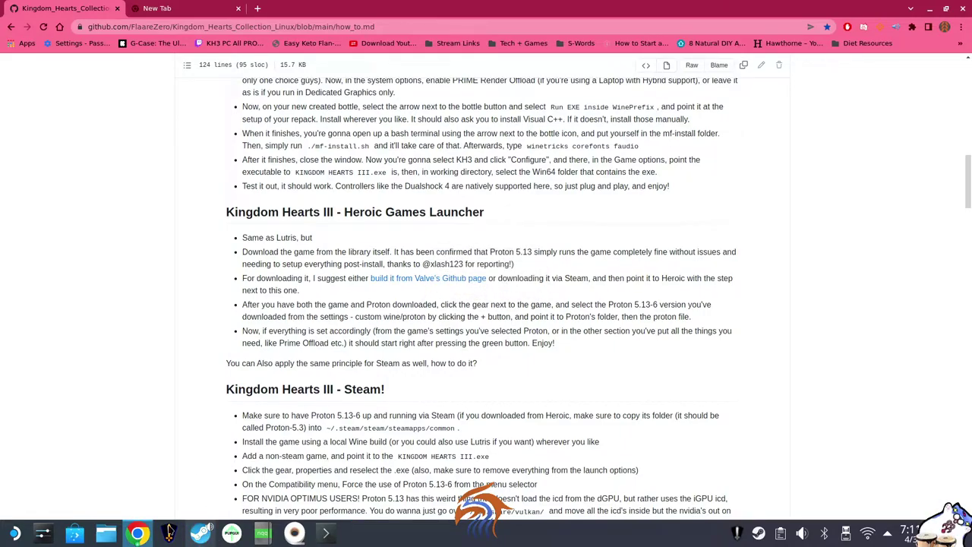
Step: Return to Heroic's library and import KINGDOM HEARTS HD 1.5+2.5 ReMIX from the existing KH_1.5_2.5 folder
click(168, 534)
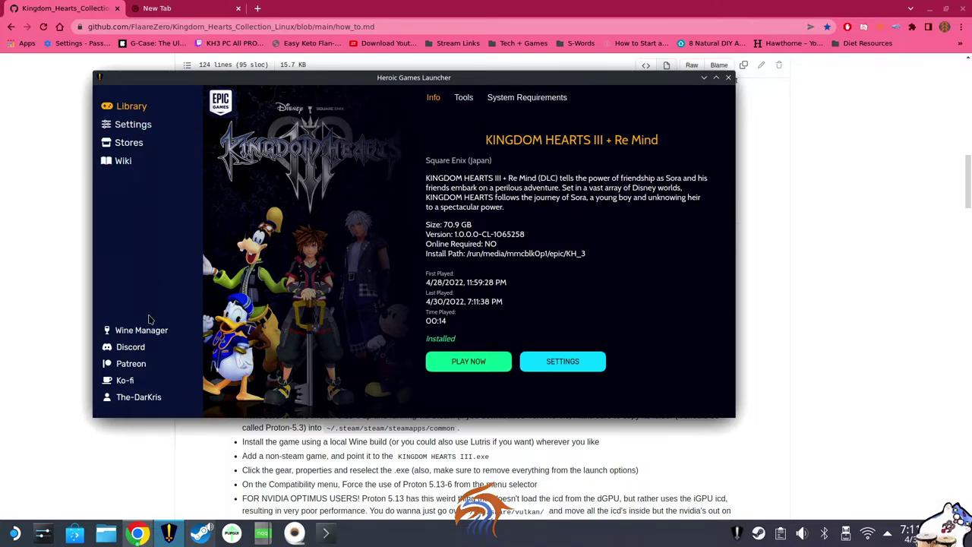
click(130, 107)
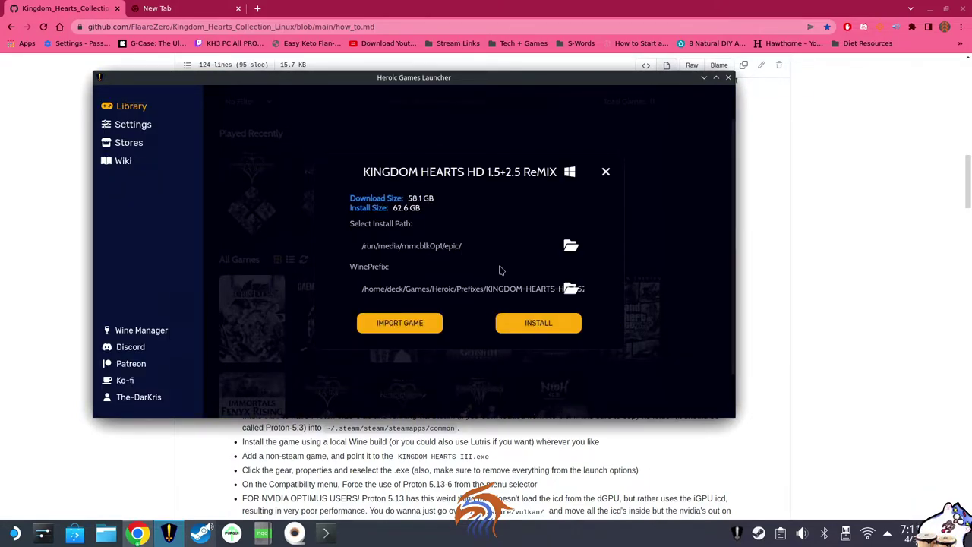
click(389, 332)
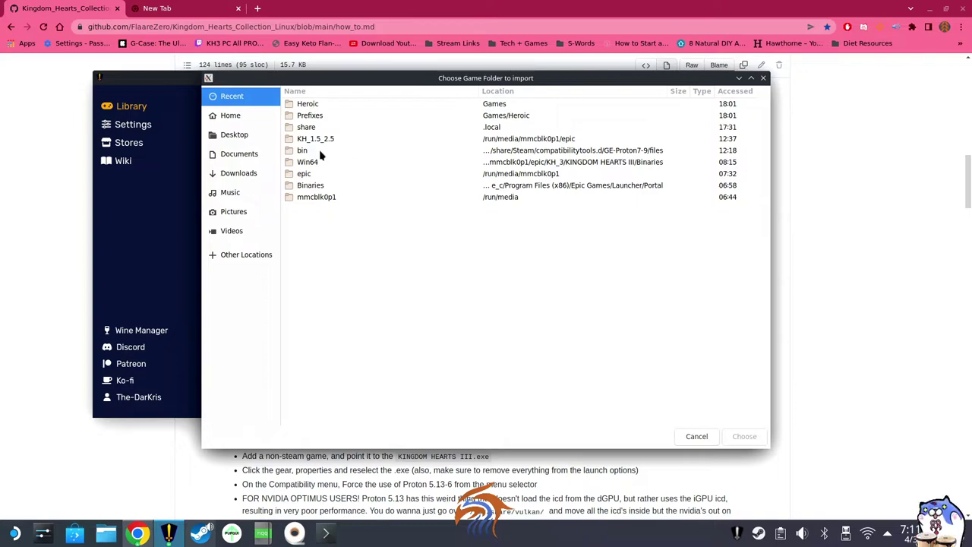
click(325, 142)
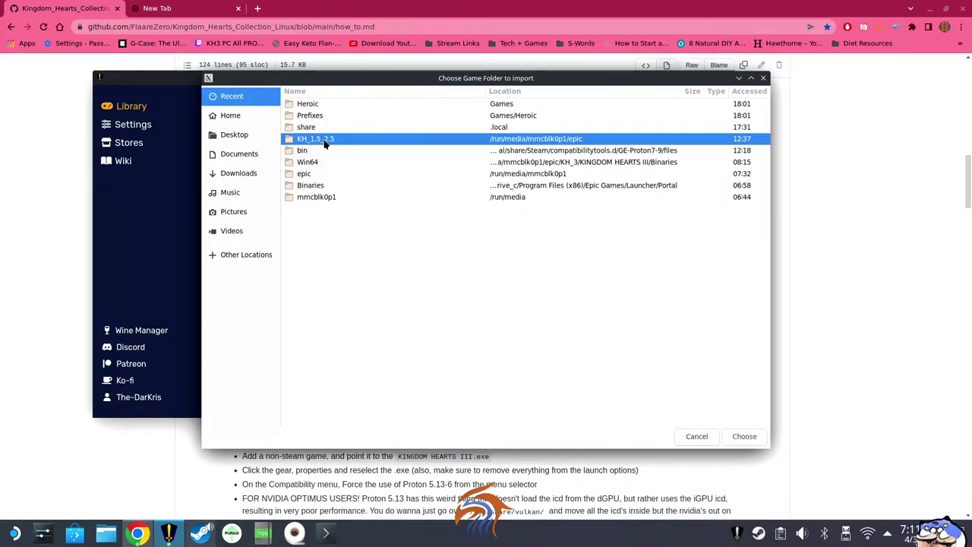
double_click(325, 142)
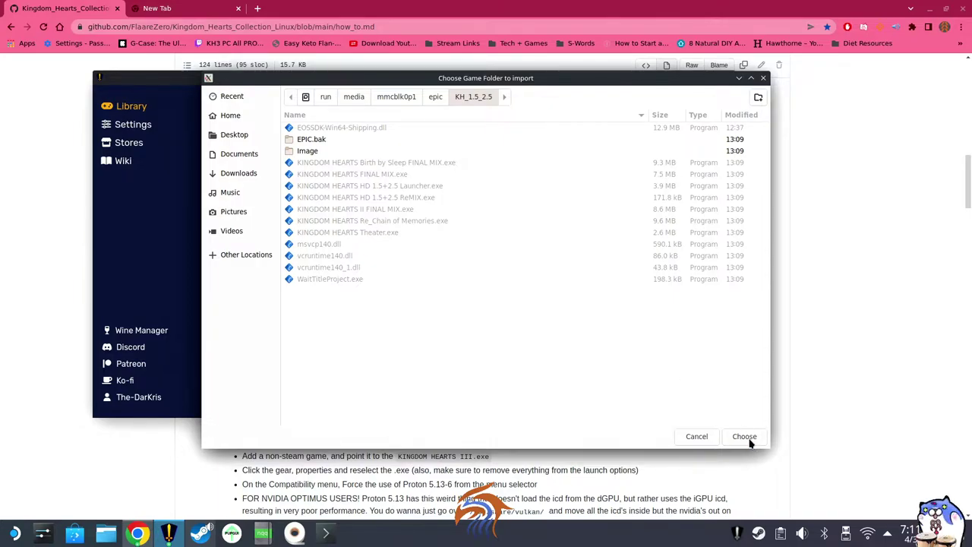
click(747, 441)
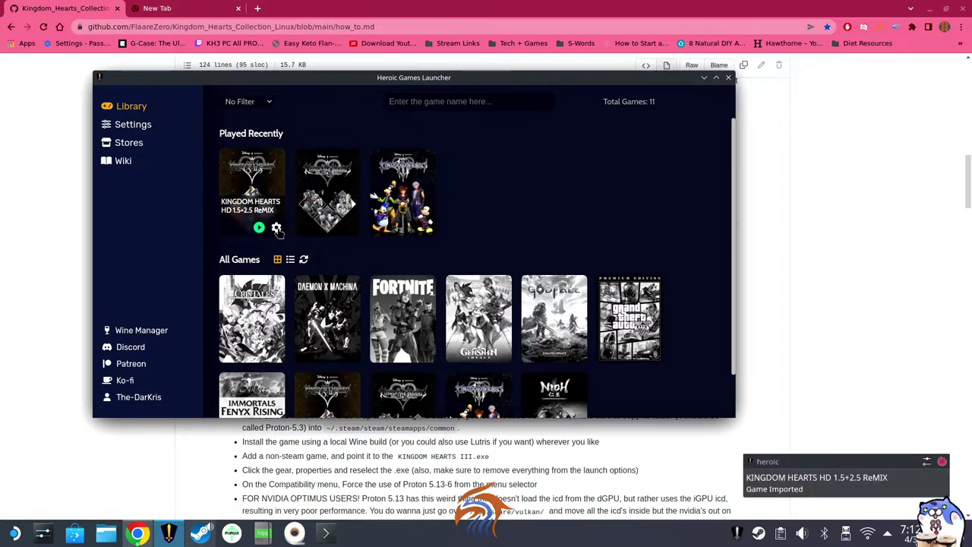
Step: In the settings of KINGDOM HEARTS HD 1.5+2.5 ReMIX, replace the alternative EXE with KINGDOM HEARTS II FINAL MIX.exe from KH_1.5_2.5
click(276, 228)
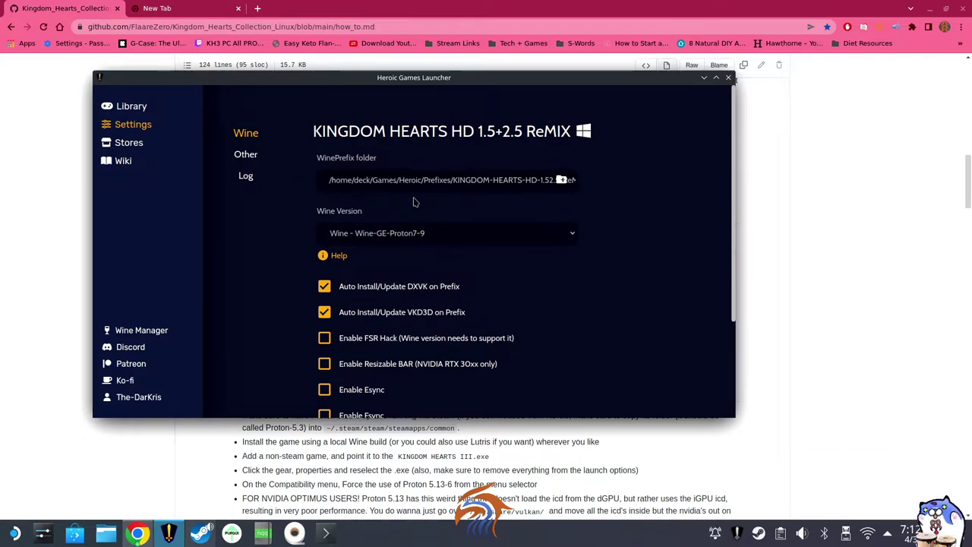
click(407, 238)
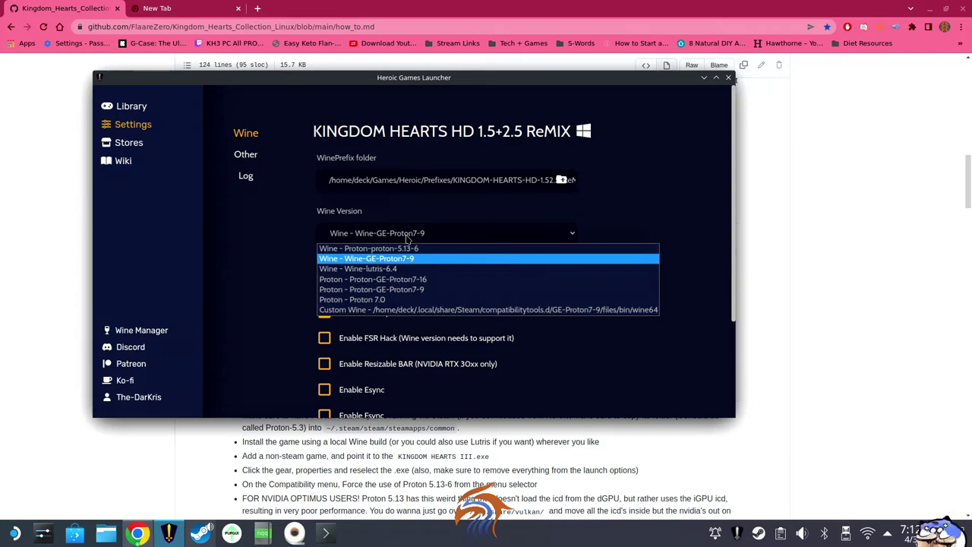
click(327, 259)
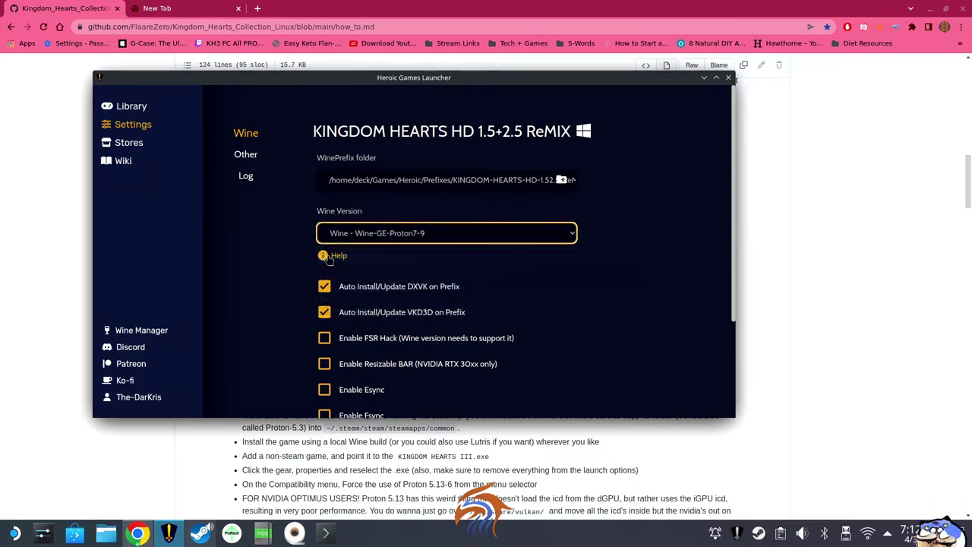
click(246, 155)
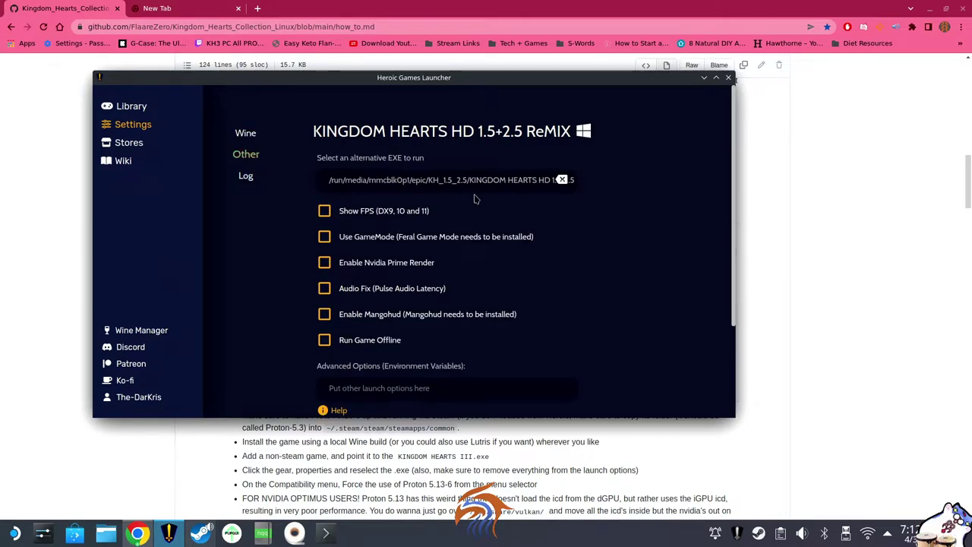
click(563, 180)
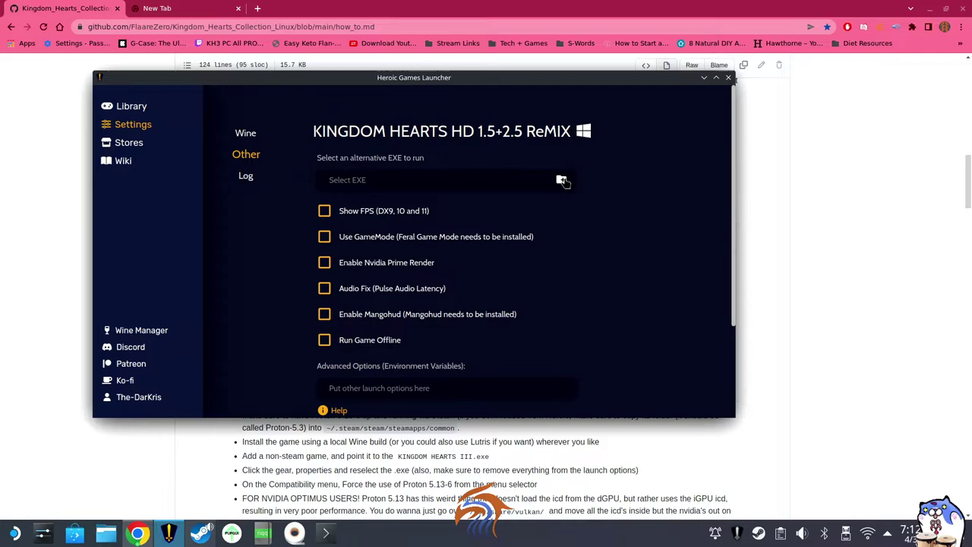
click(564, 181)
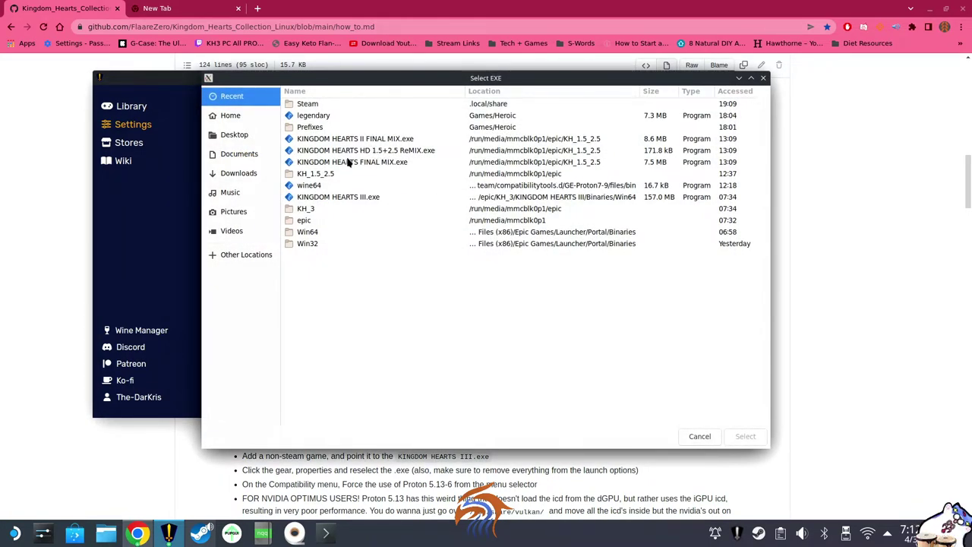
click(386, 141)
double_click(386, 140)
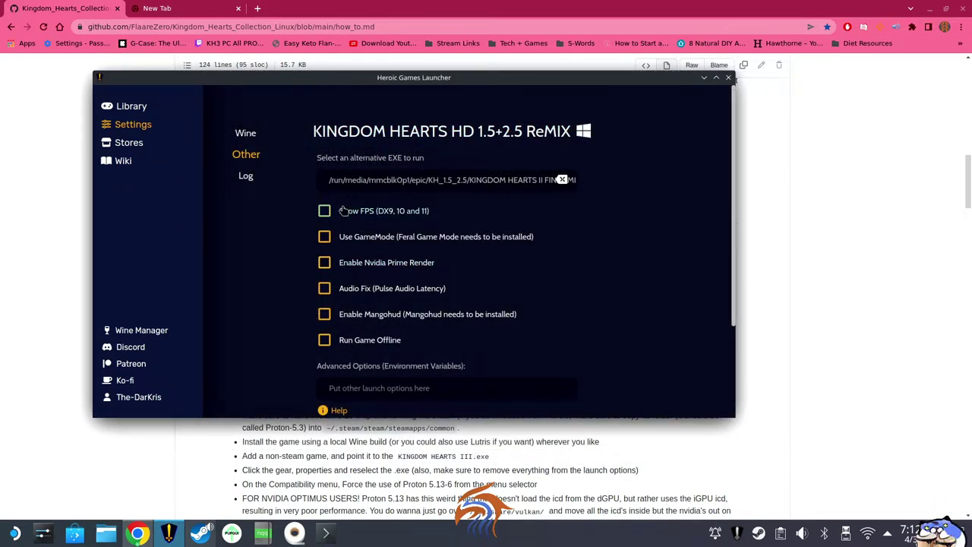
Step: Set the Wine version of KINGDOM HEARTS HD 1.5+2.5 ReMIX to Proton - Proton-GE-Proton7-9
click(246, 134)
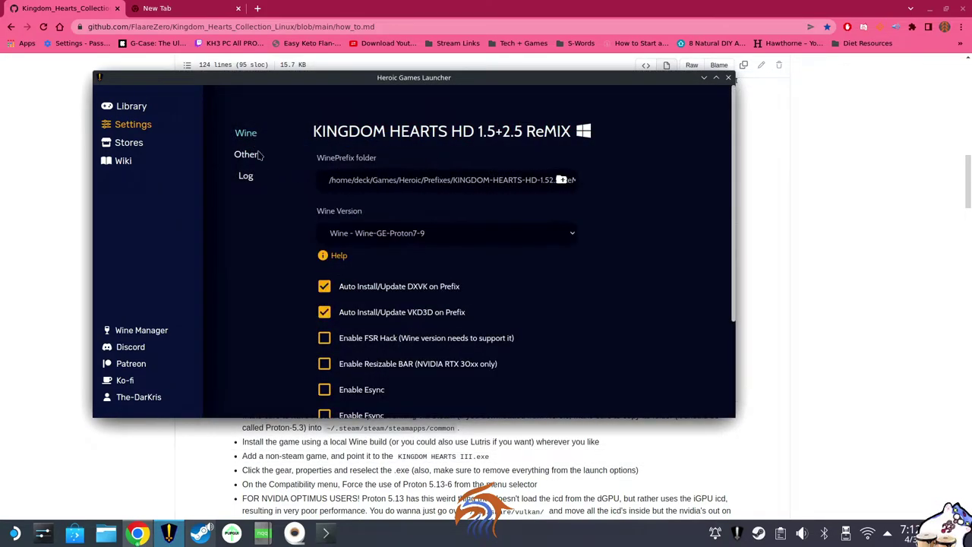
click(423, 232)
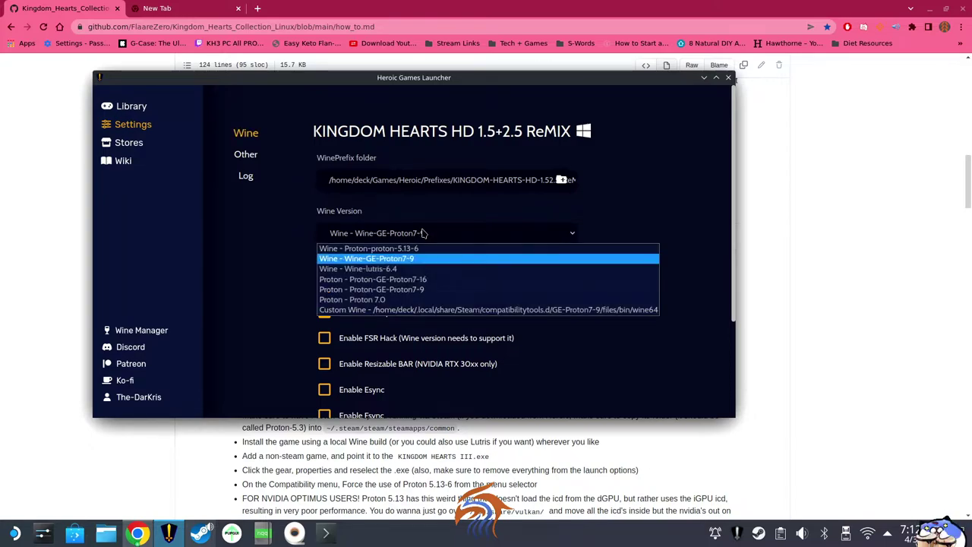
click(414, 289)
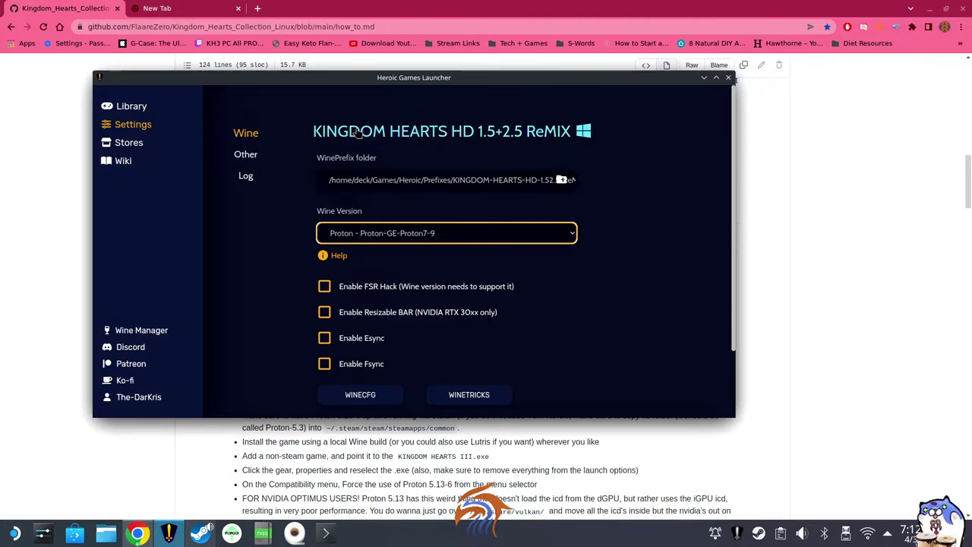
Step: Launch KINGDOM HEARTS HD 1.5+2.5 ReMIX from its game page and accept the initial settings with the QWERTY keyboard layout
click(357, 133)
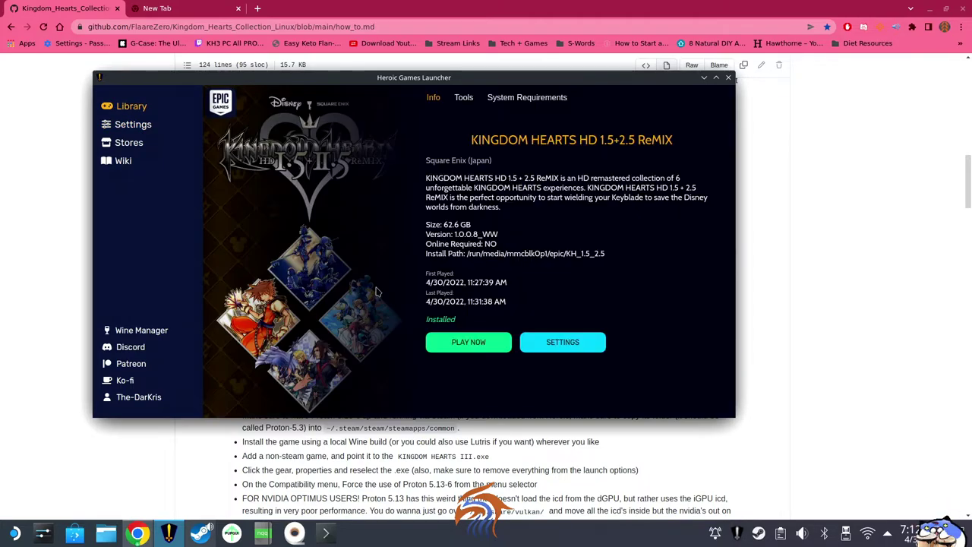
click(480, 342)
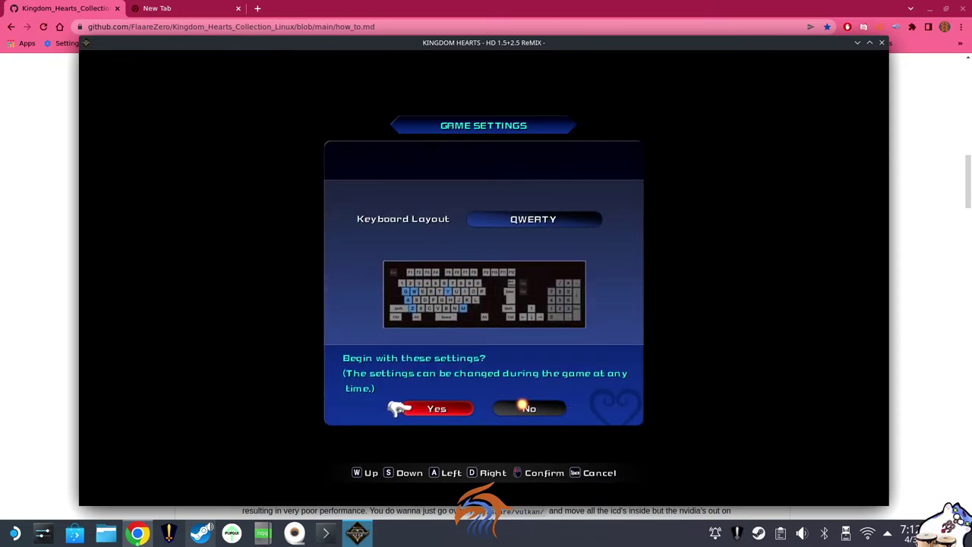
key(Return)
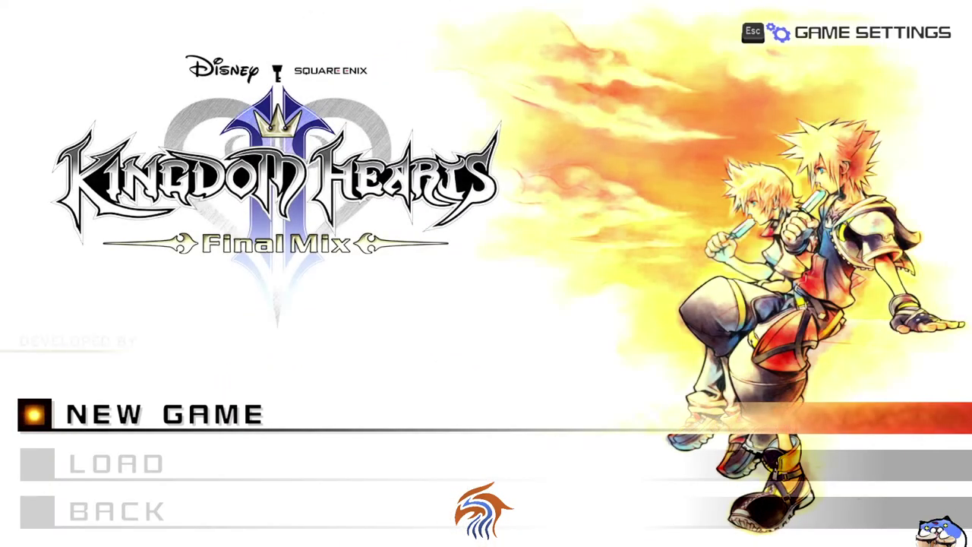
key(Down)
key(Down)
key(Down)
key(Down)
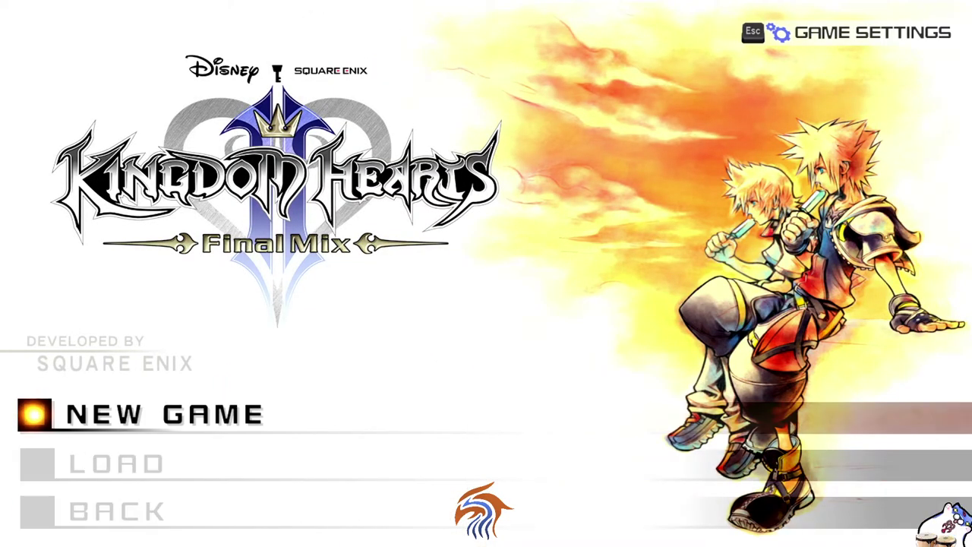
key(Up)
key(Up)
key(Down)
key(Down)
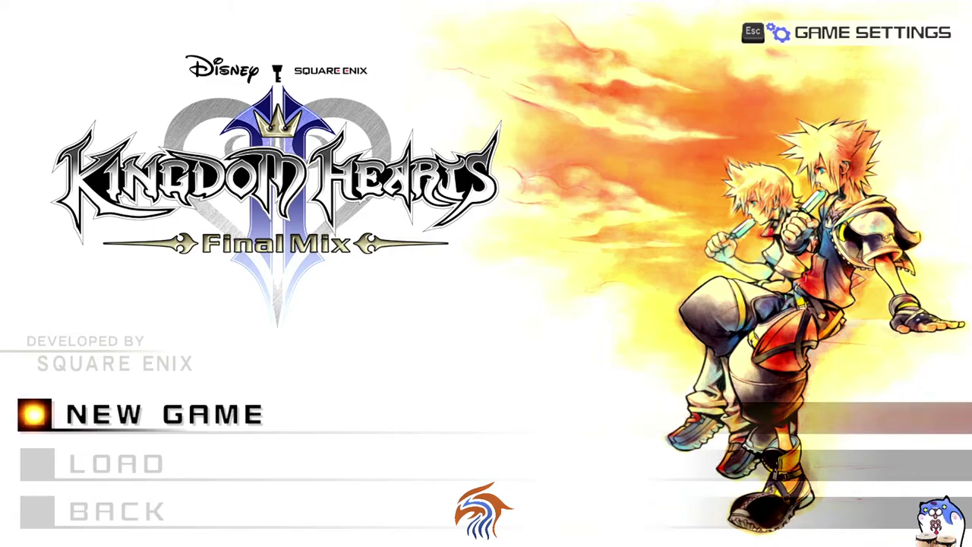
key(Down)
key(Up)
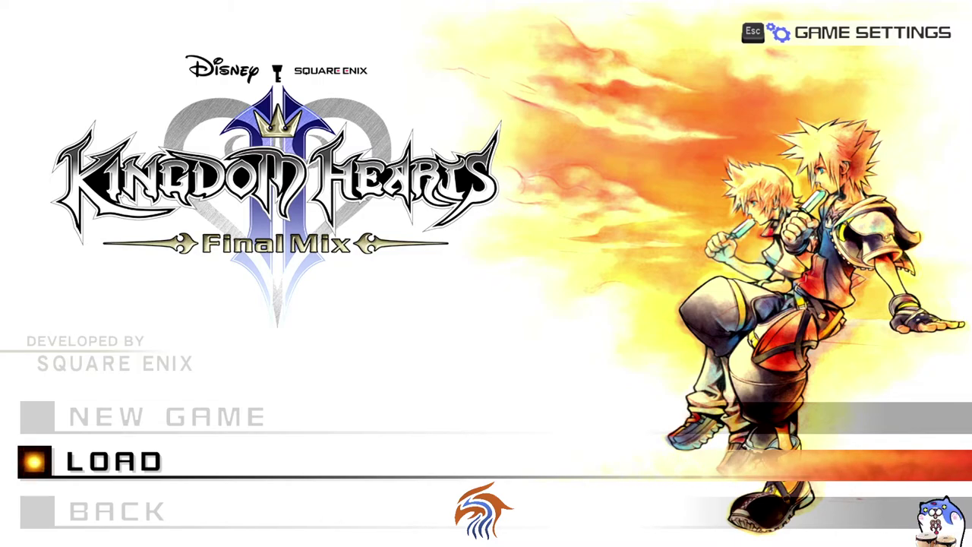
Step: Open the game settings from the Kingdom Hearts II Final Mix title screen and quit the game
key(Escape)
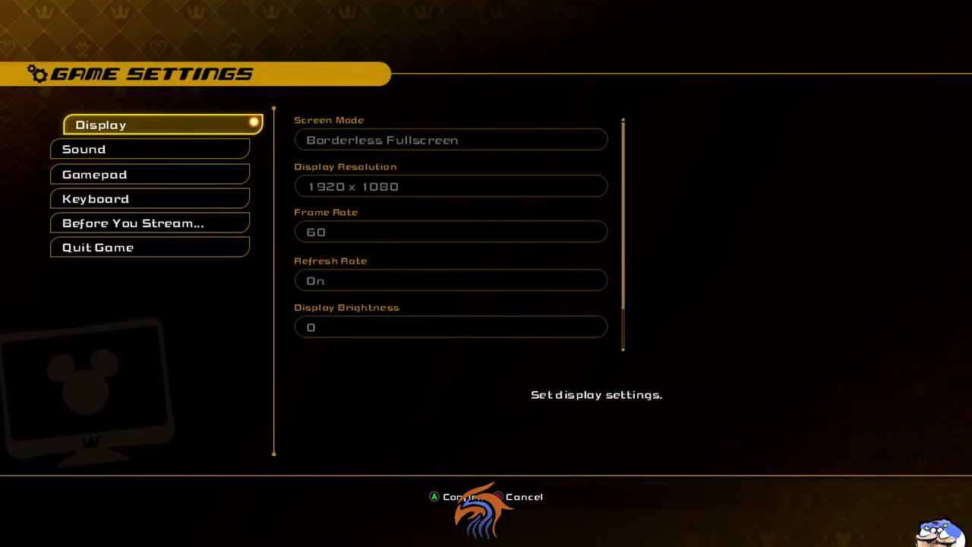
key(Up)
key(Return)
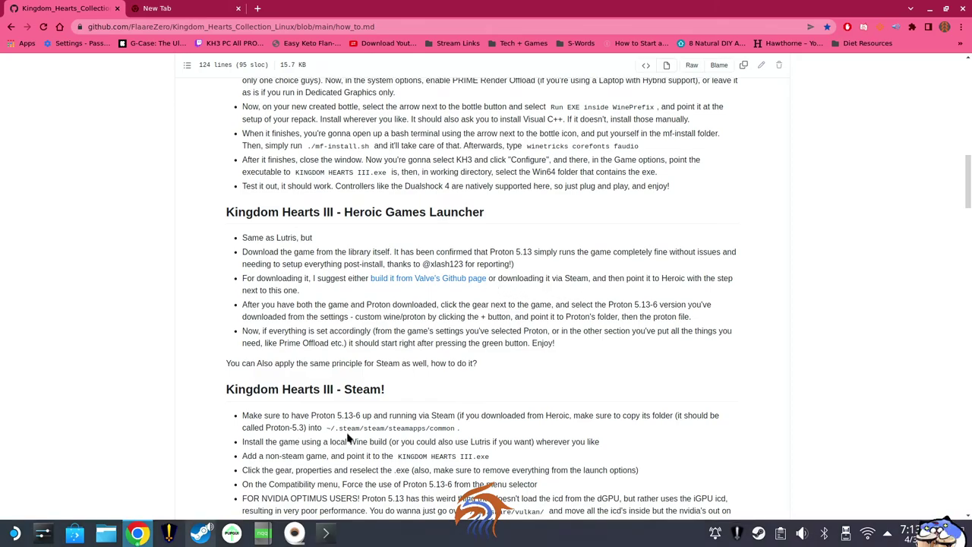
Step: Switch to the running Steam window
mouse_move(193, 538)
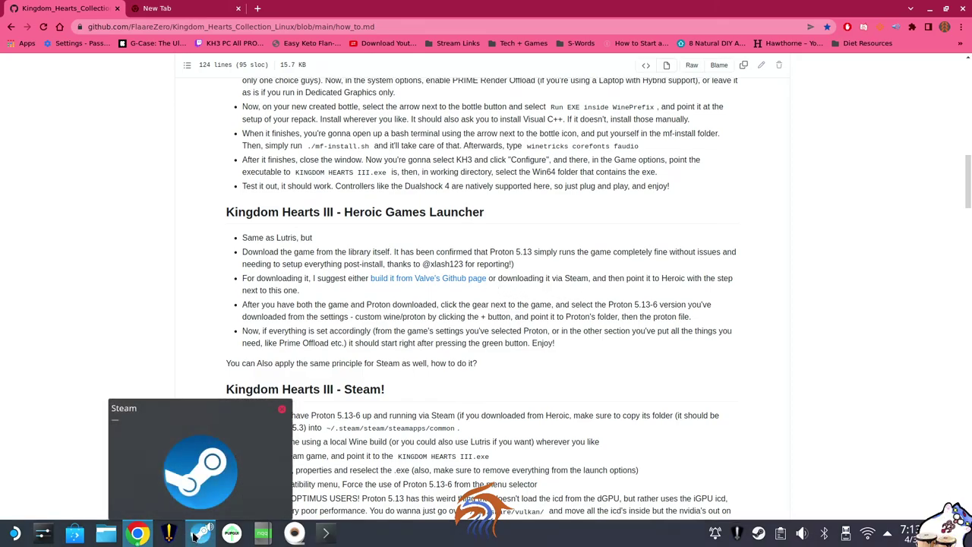